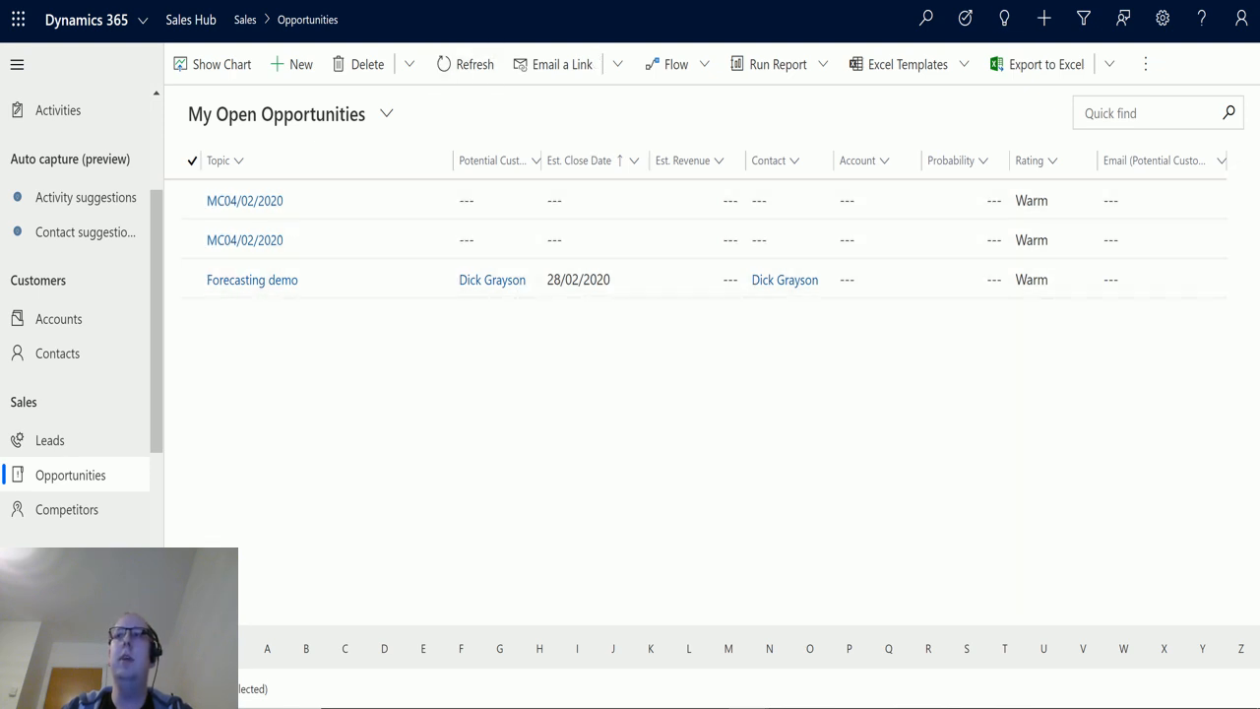
pyautogui.click(1163, 18)
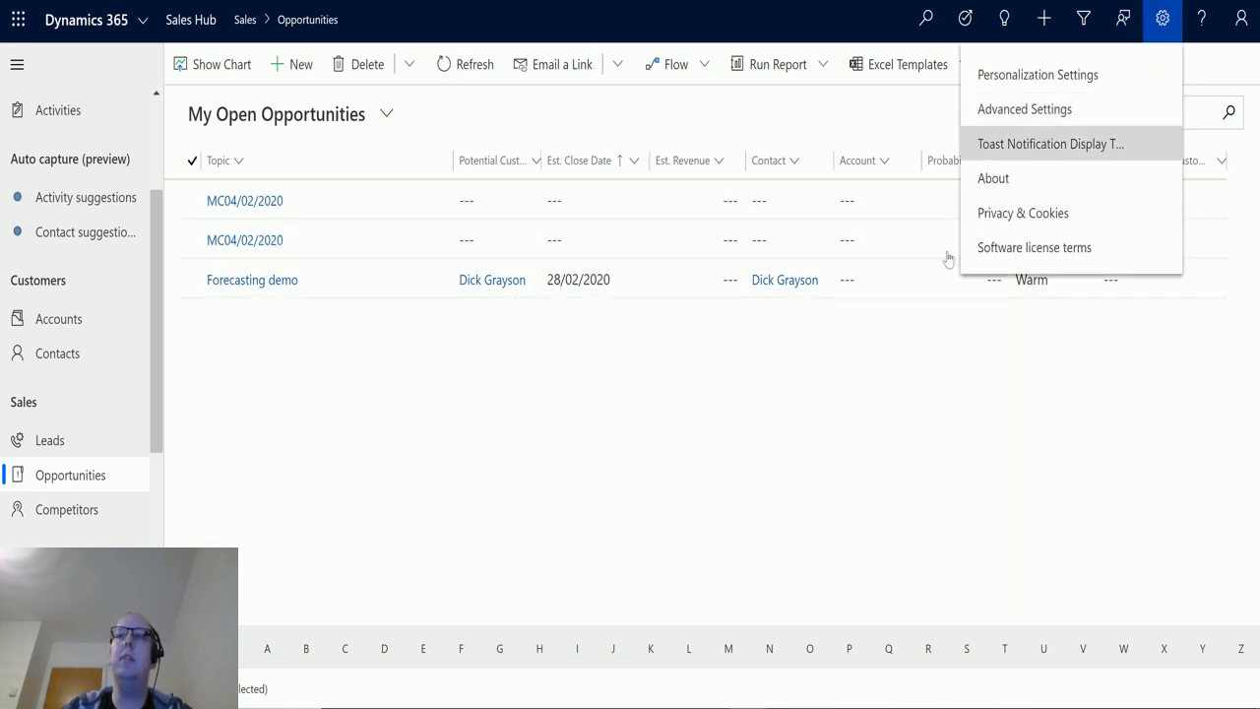
pyautogui.click(738, 456)
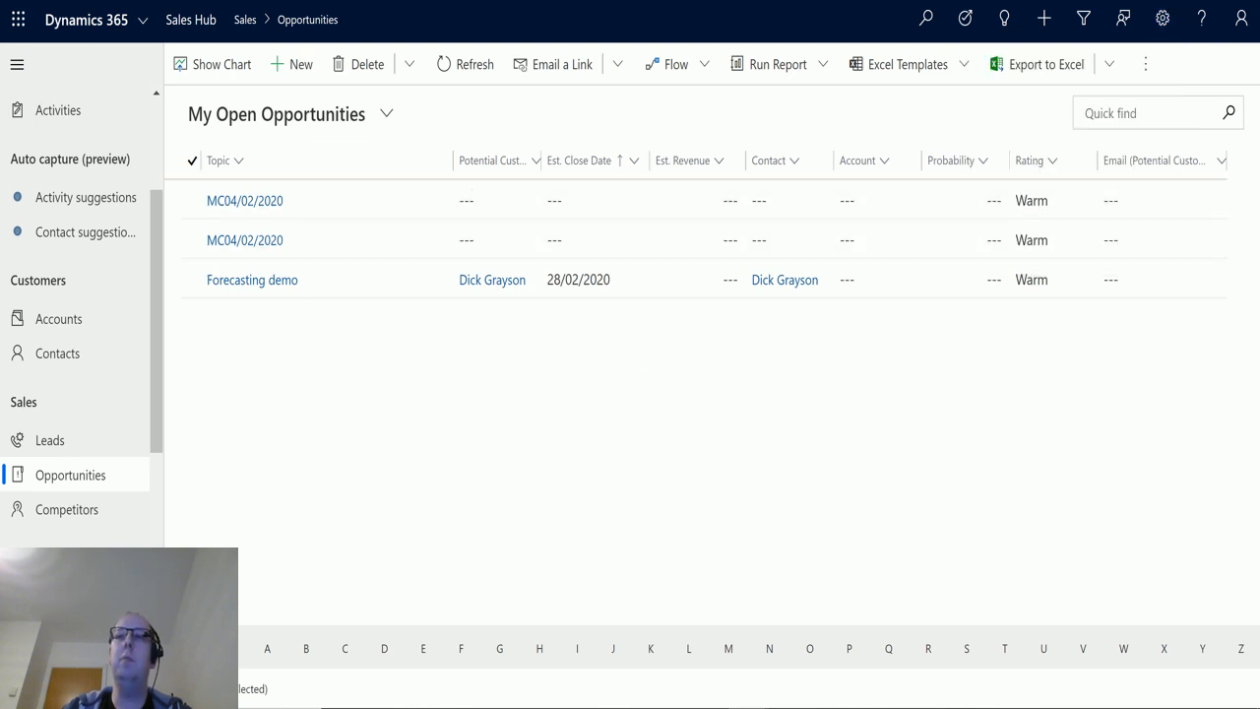
# Switch to the Matts new solution window and add the Kanban control to the Opportunity entity.
pyautogui.moveTo(748, 703)
pyautogui.click(820, 647)
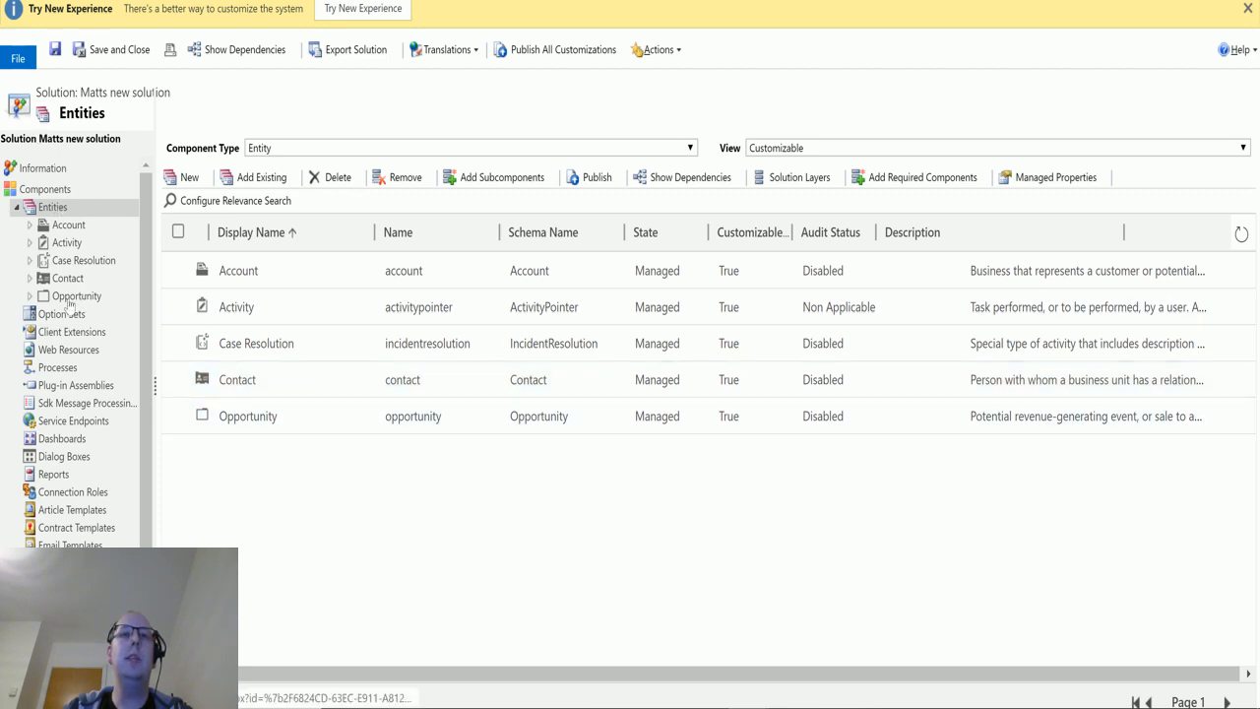
pyautogui.click(106, 298)
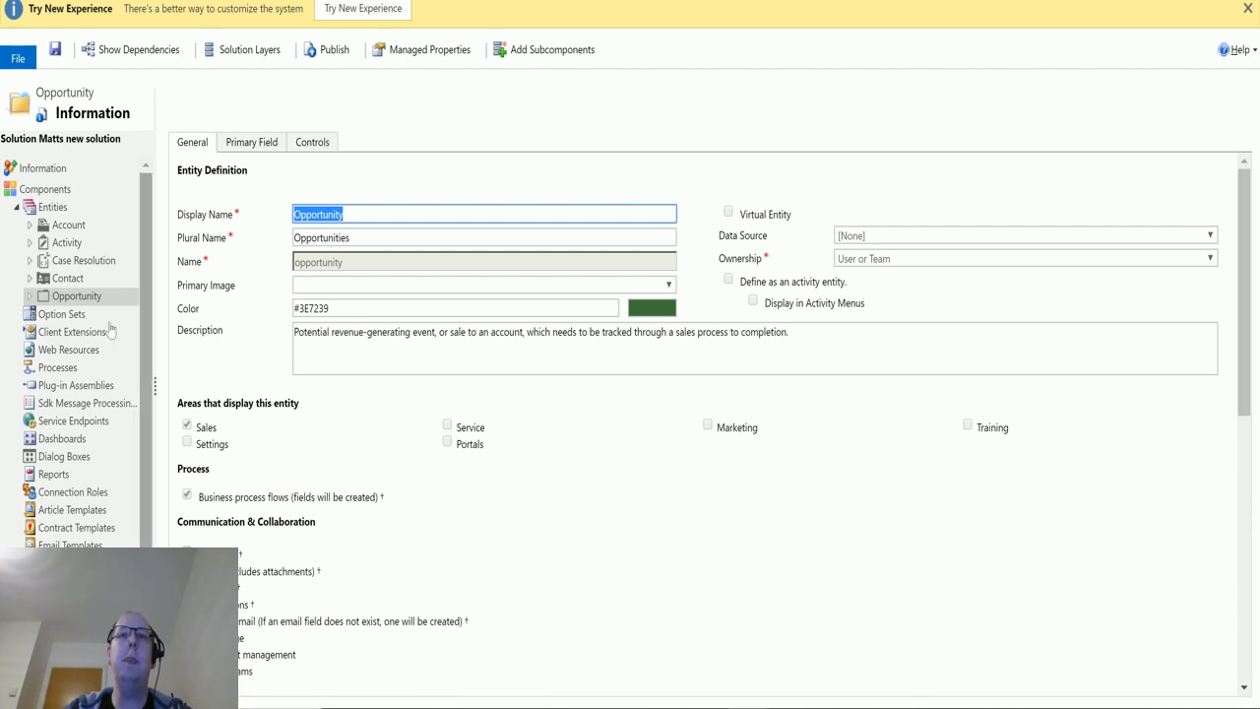
pyautogui.click(312, 143)
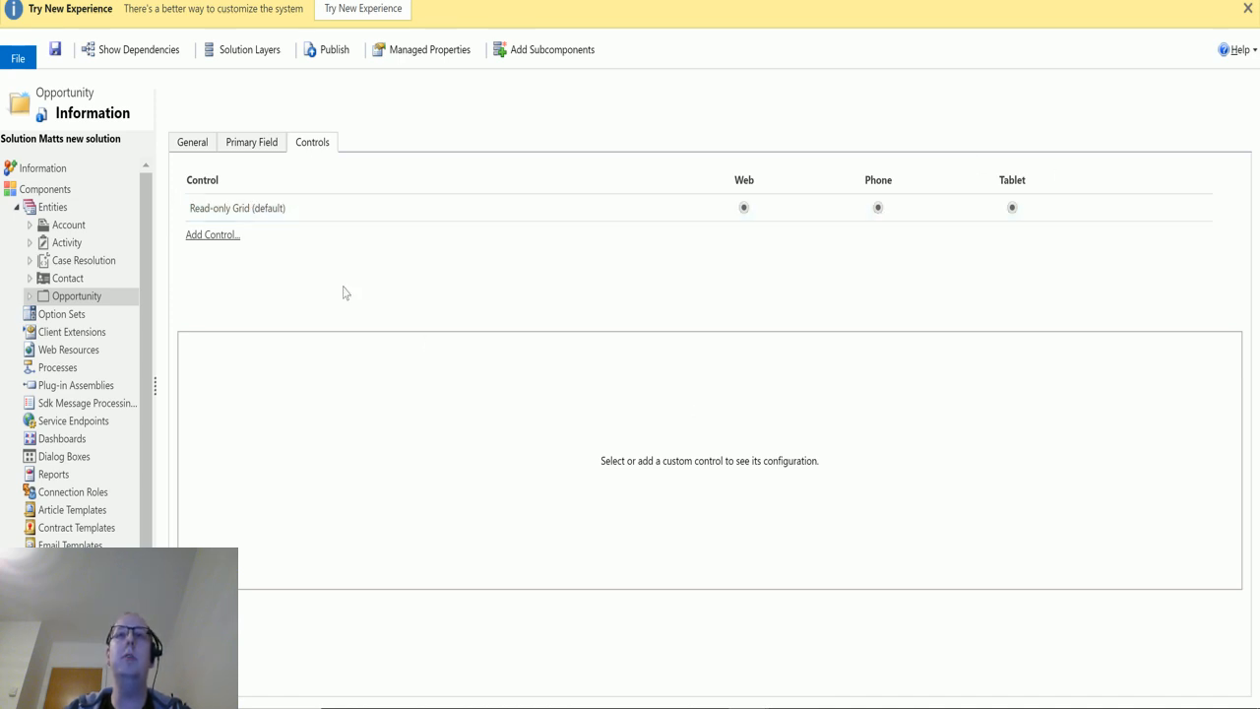
pyautogui.click(218, 240)
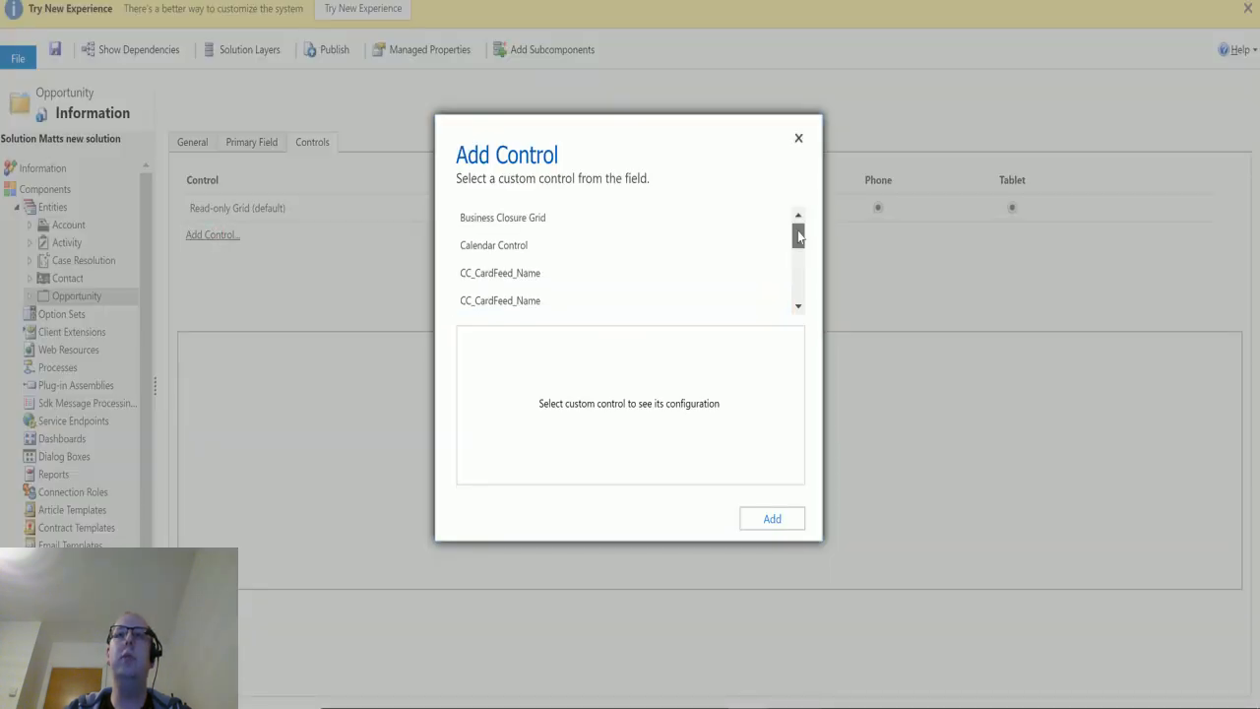
pyautogui.moveTo(798, 233); pyautogui.dragTo(798, 280)
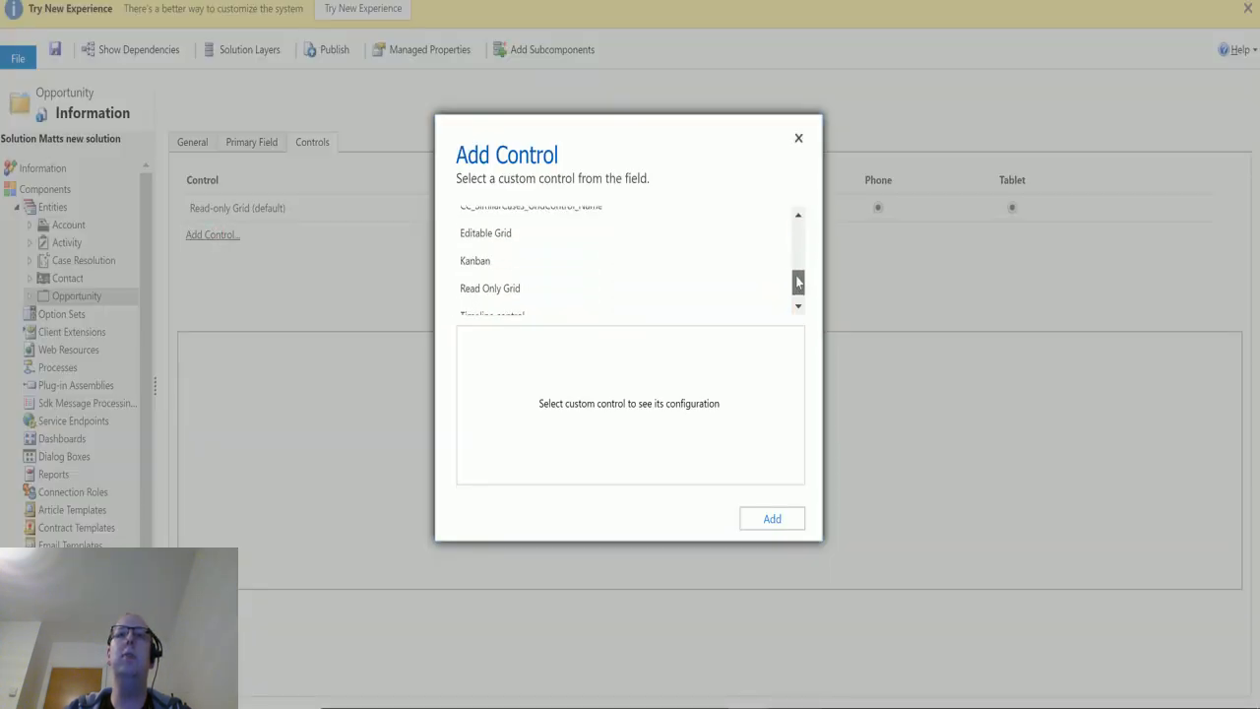
pyautogui.click(491, 260)
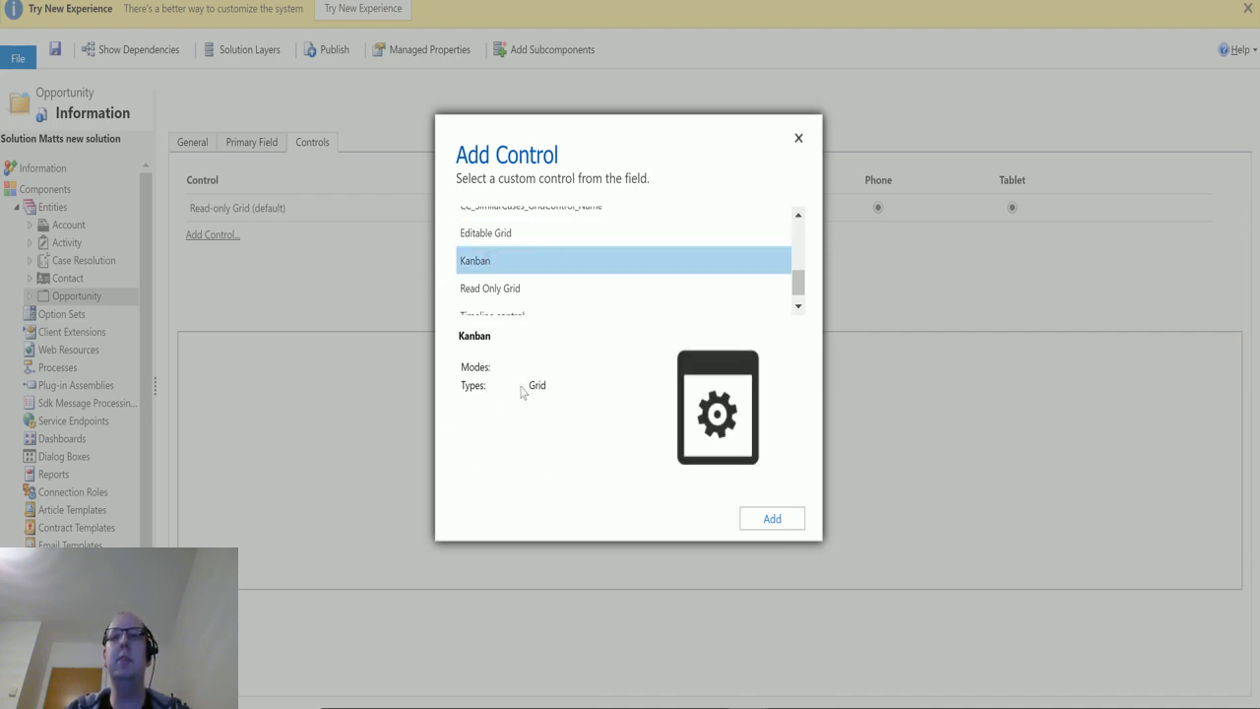
pyautogui.click(779, 521)
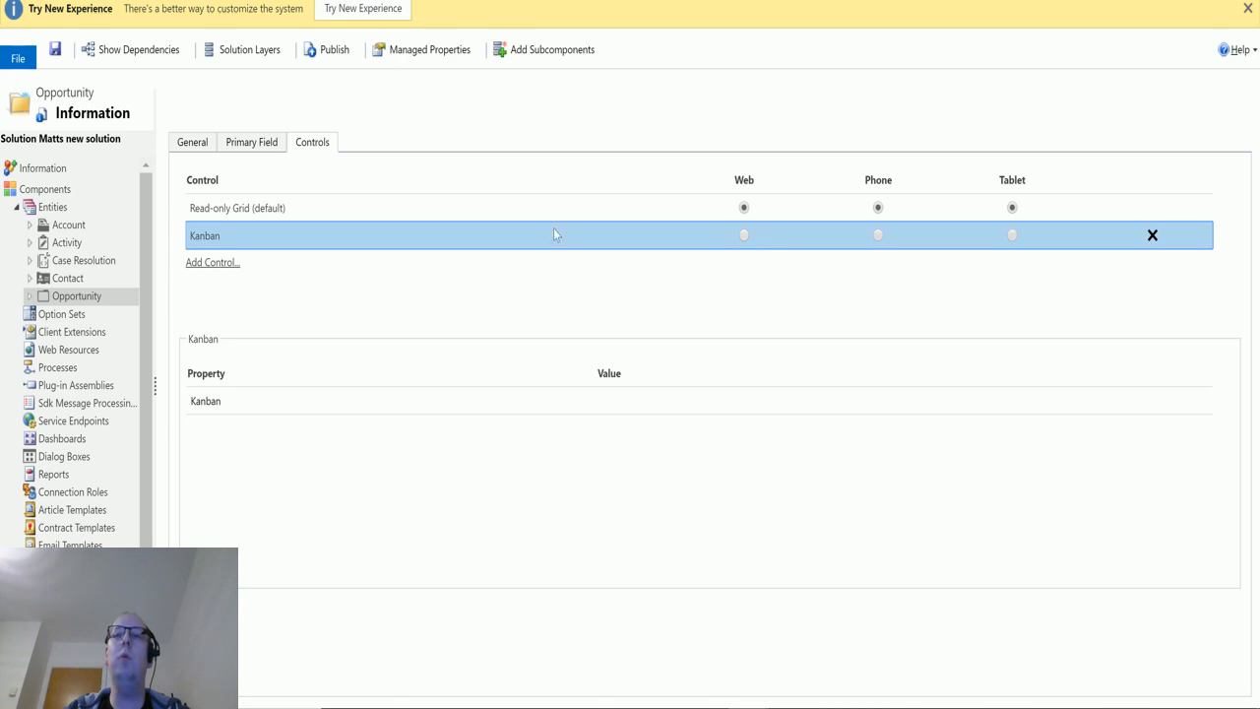
# Make Kanban the Opportunity entity's control for Web and Tablet and save the entity.
pyautogui.click(745, 239)
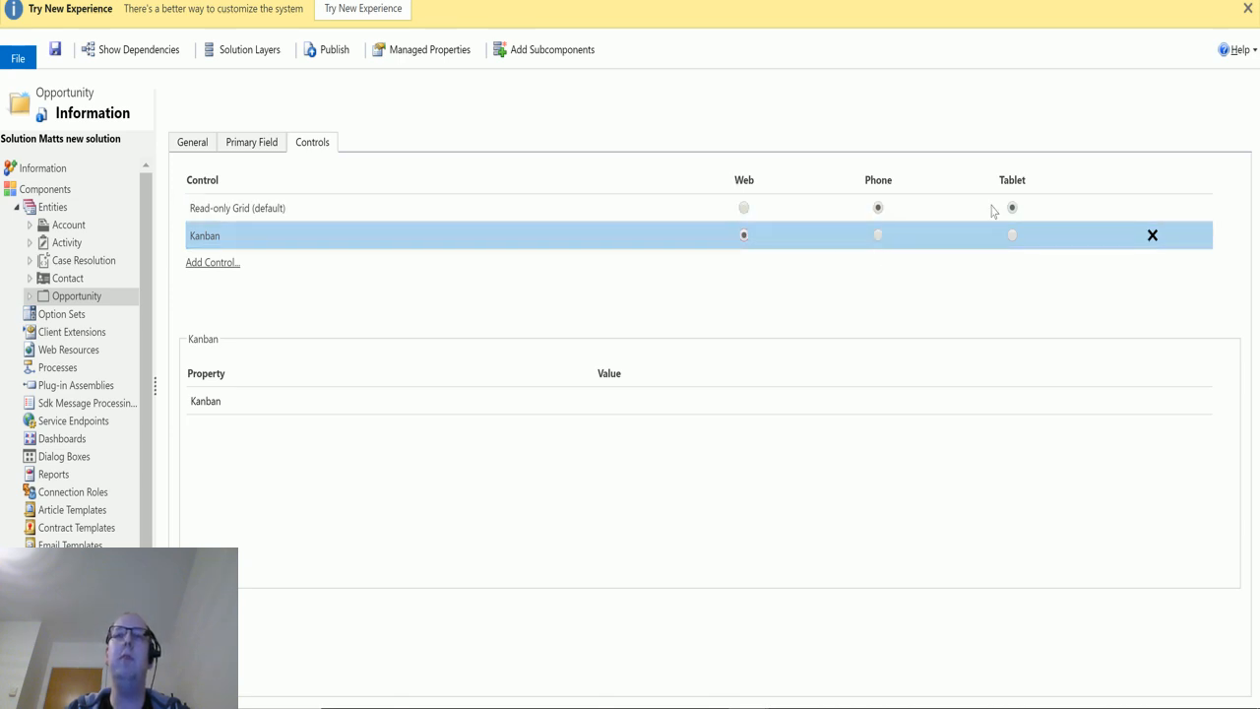
pyautogui.click(1012, 236)
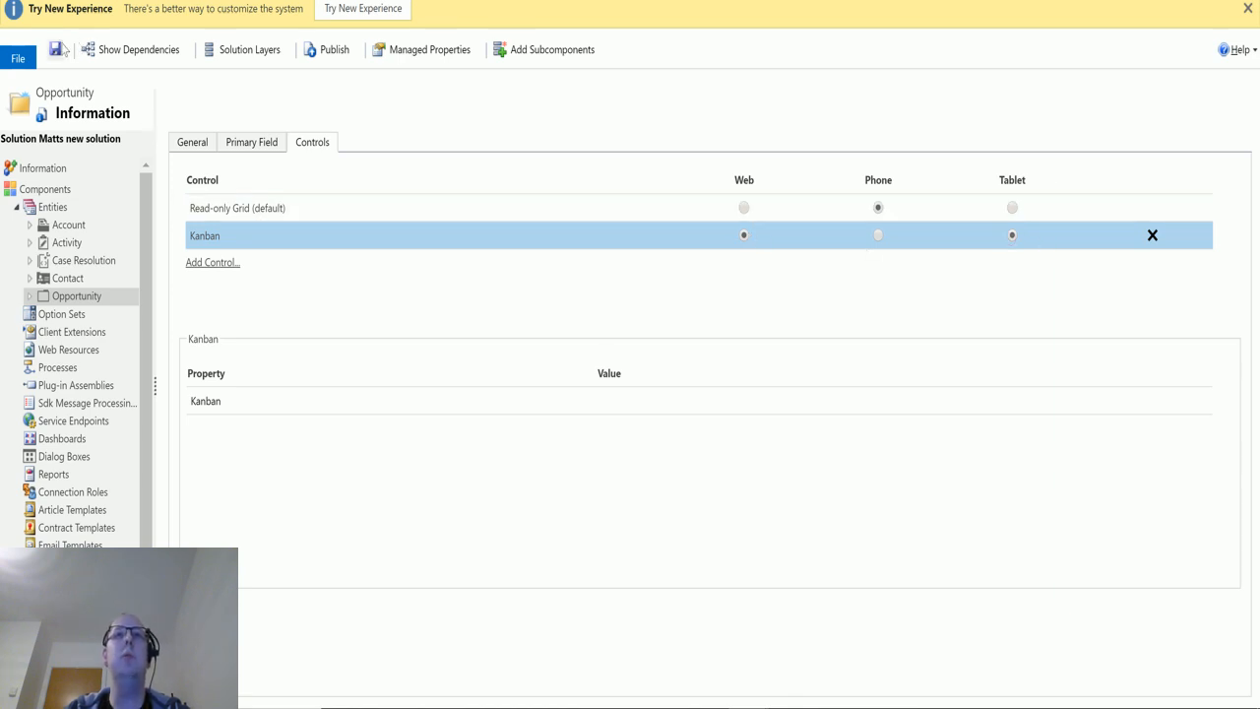
pyautogui.click(55, 49)
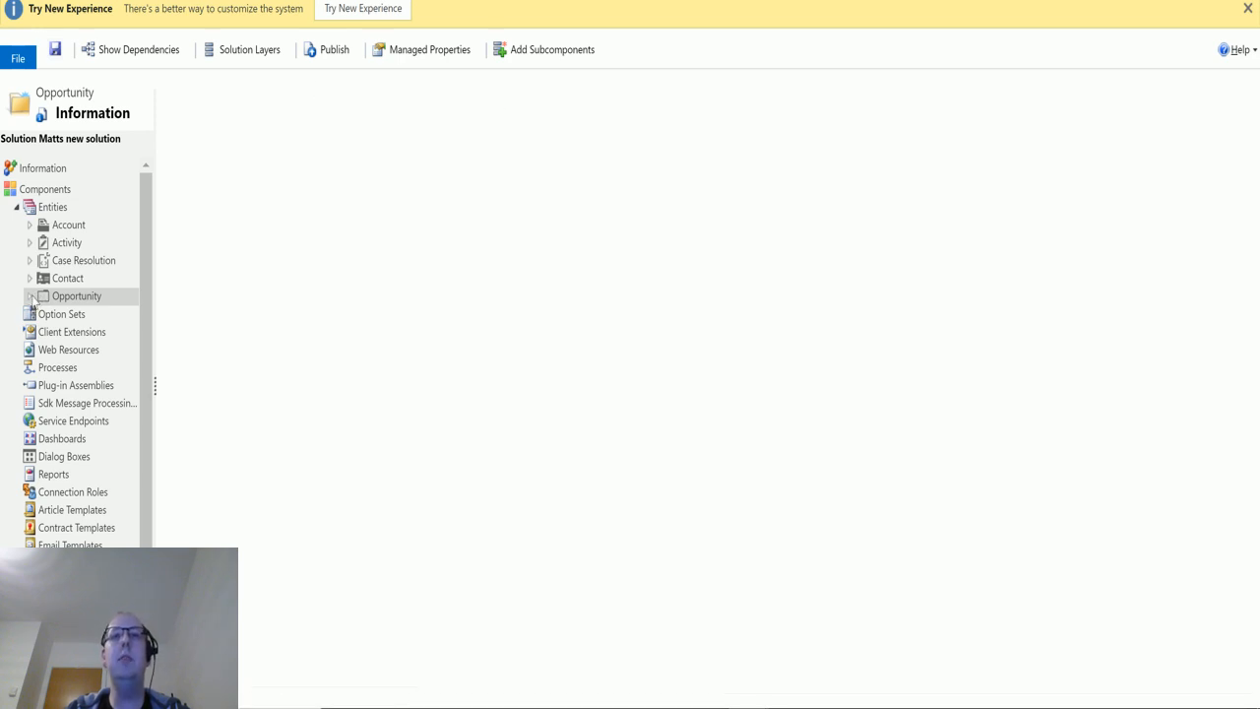
# Open the My Open Opportunities view of the Opportunity entity for editing.
pyautogui.click(31, 295)
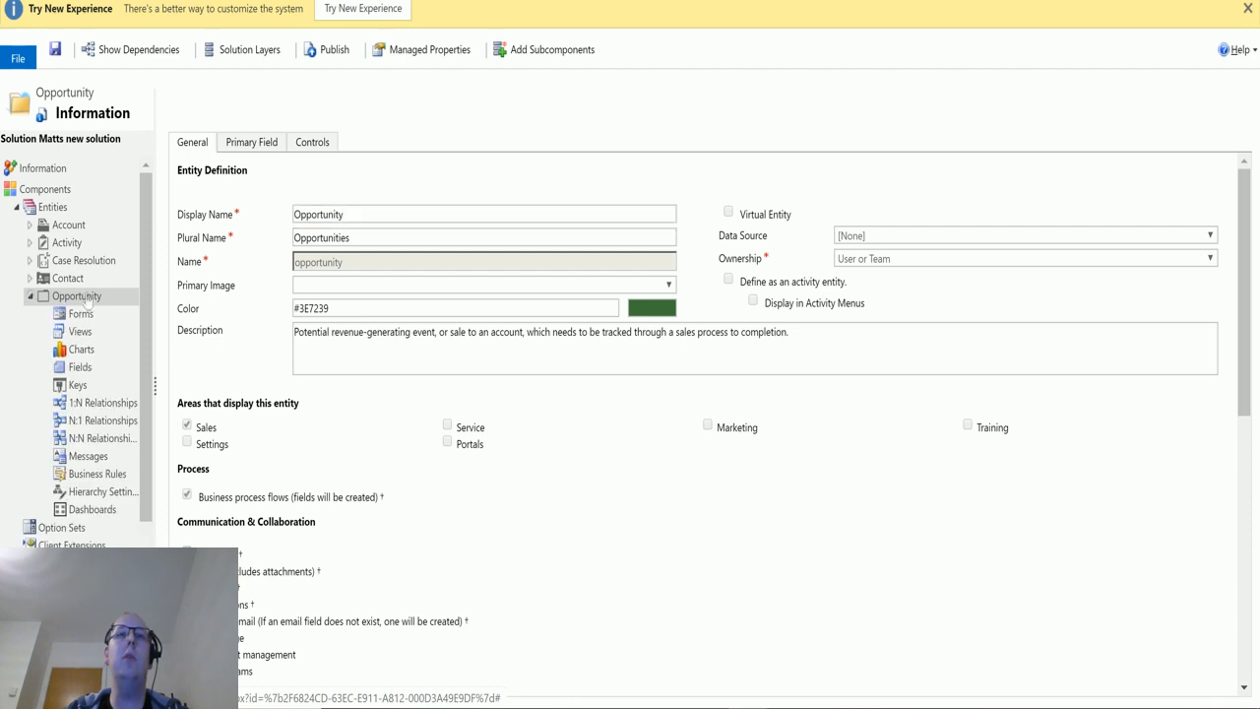
pyautogui.click(81, 331)
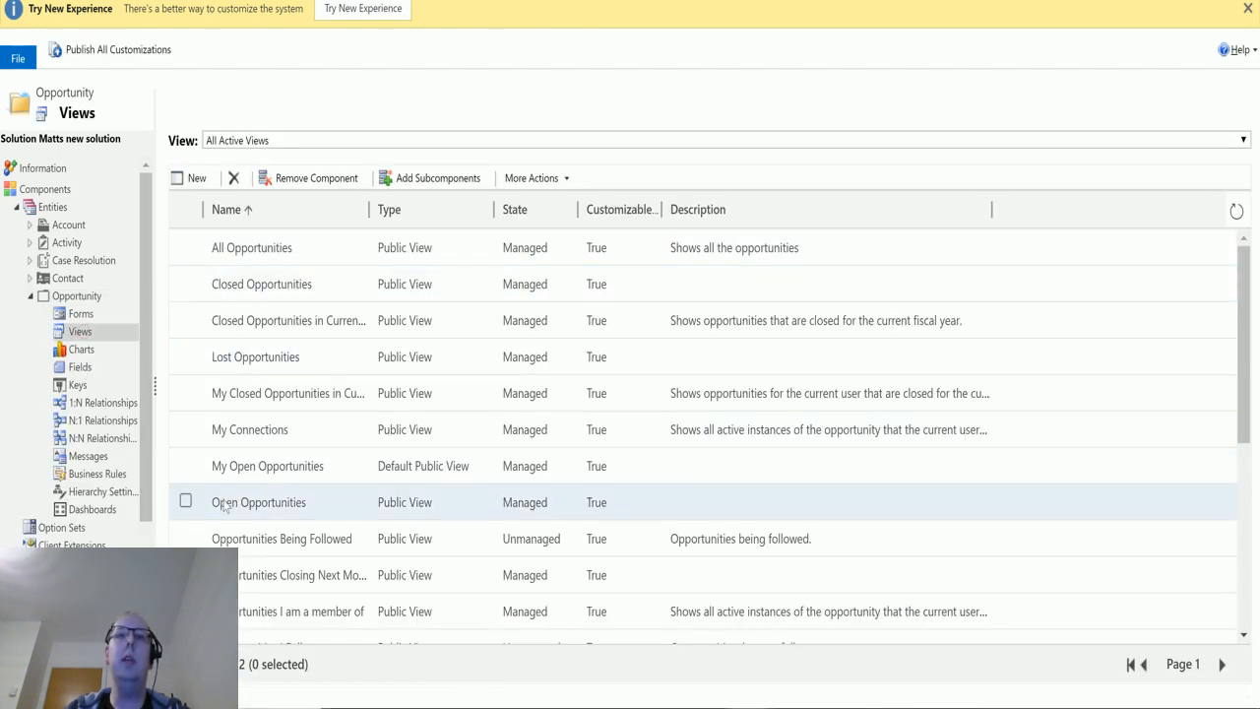
pyautogui.click(185, 465)
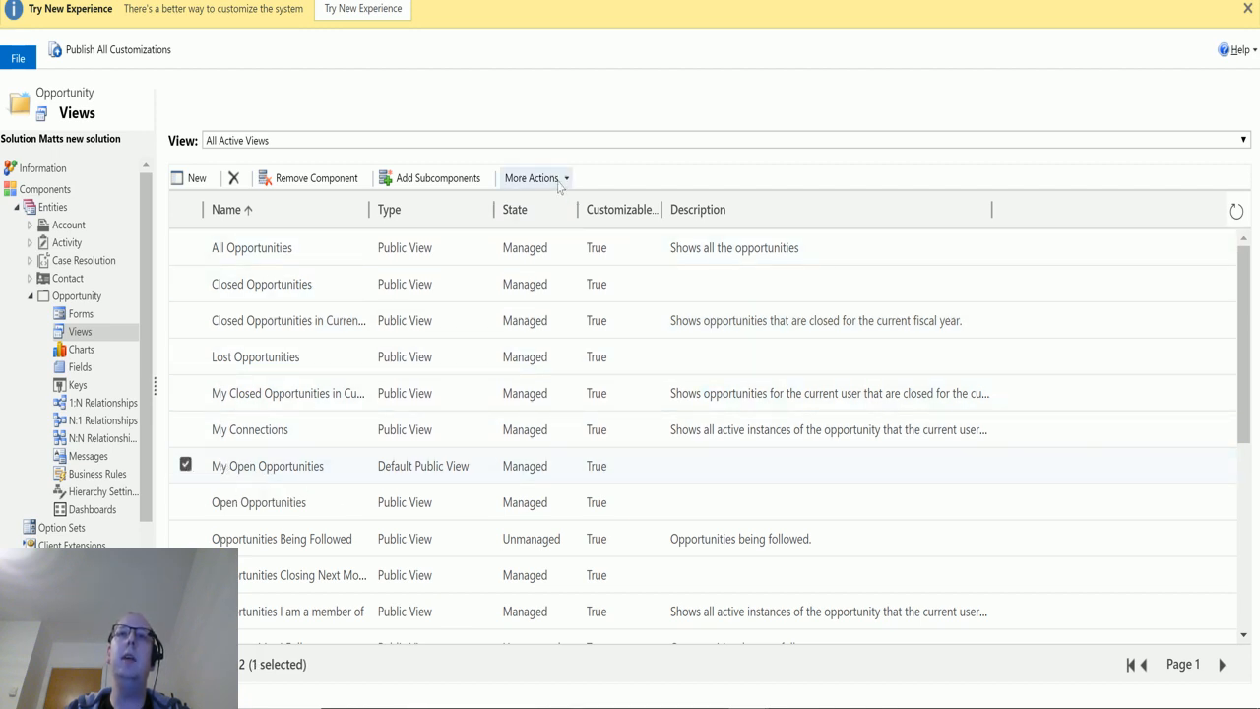
pyautogui.doubleClick(363, 470)
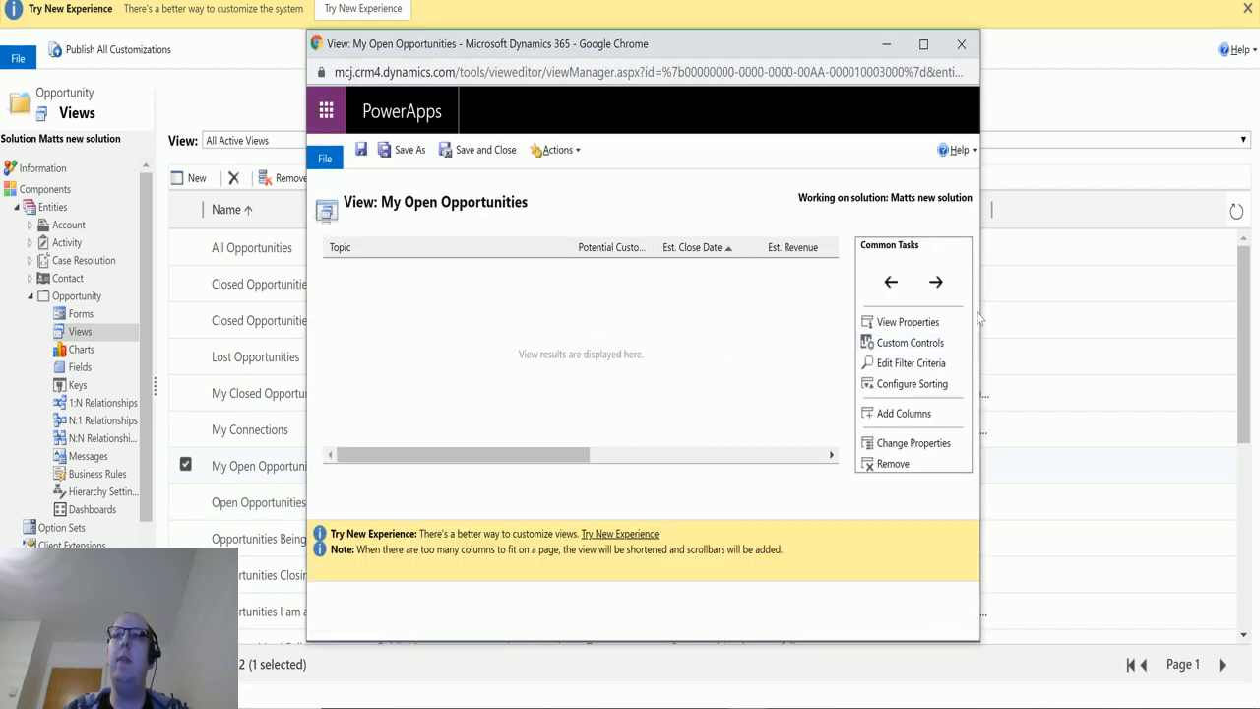
# Add the Kanban control to the custom controls of the My Open Opportunities view.
pyautogui.click(922, 347)
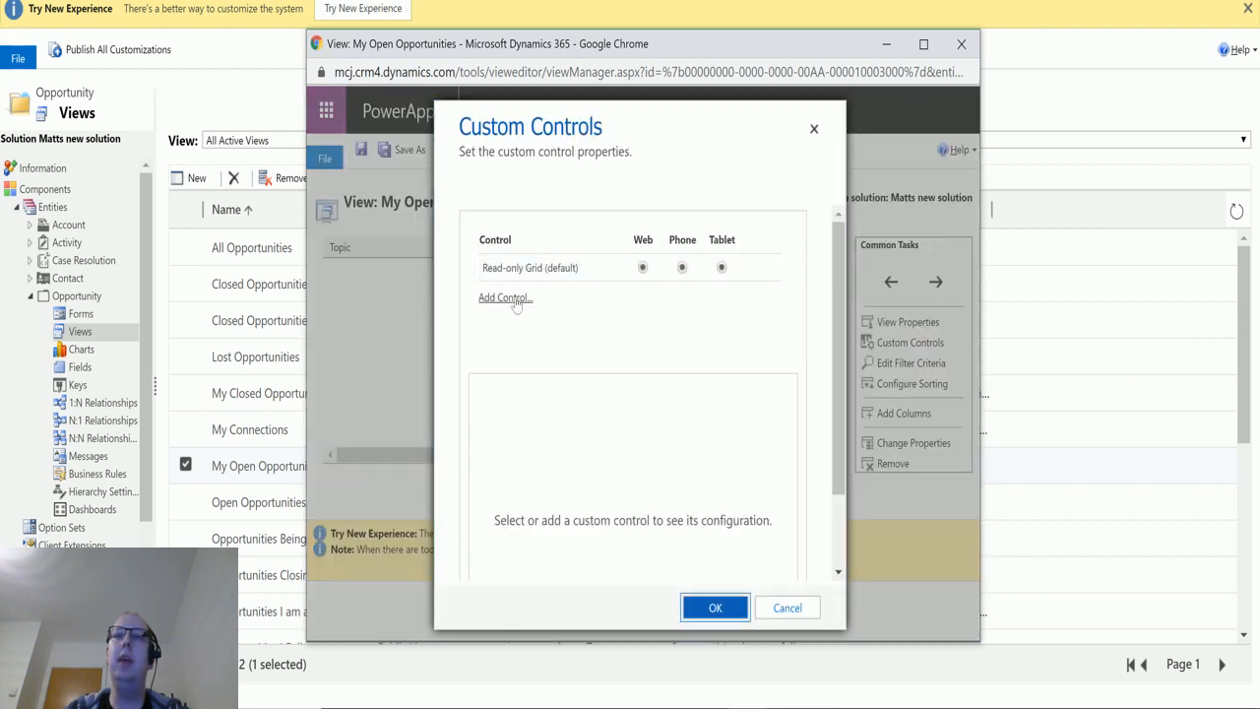
pyautogui.click(512, 297)
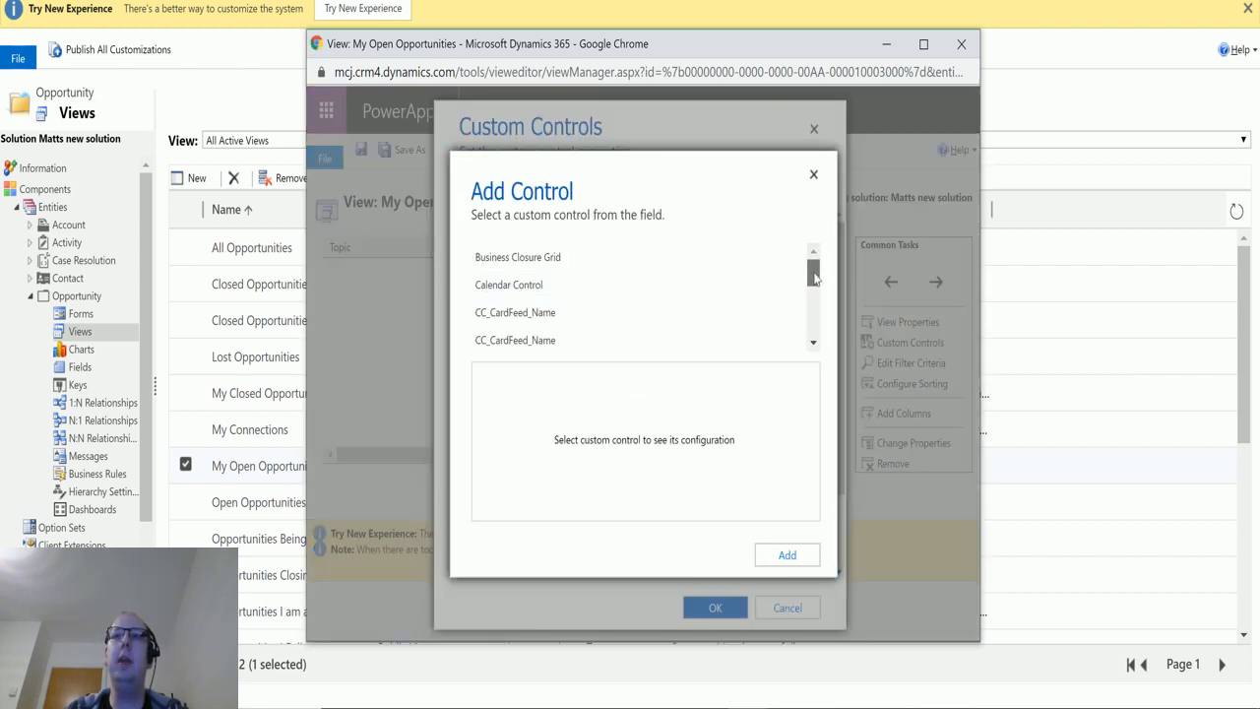
pyautogui.moveTo(813, 277); pyautogui.dragTo(789, 326)
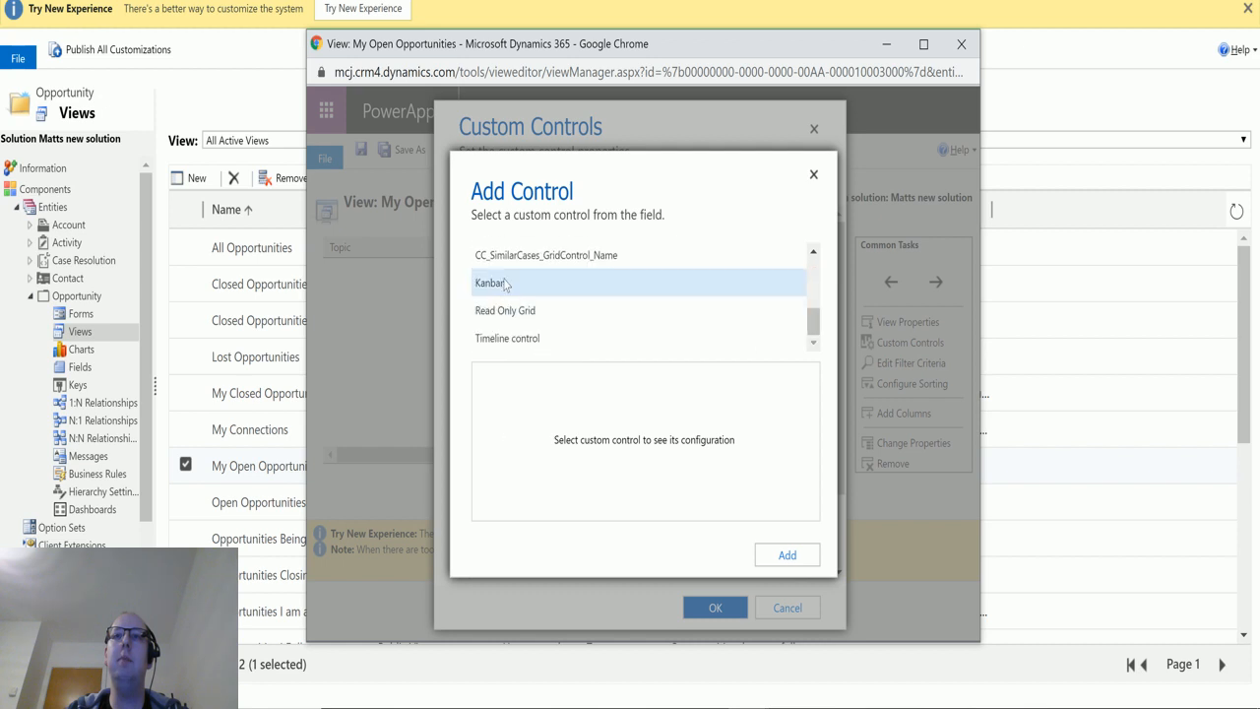
pyautogui.click(623, 282)
pyautogui.click(785, 555)
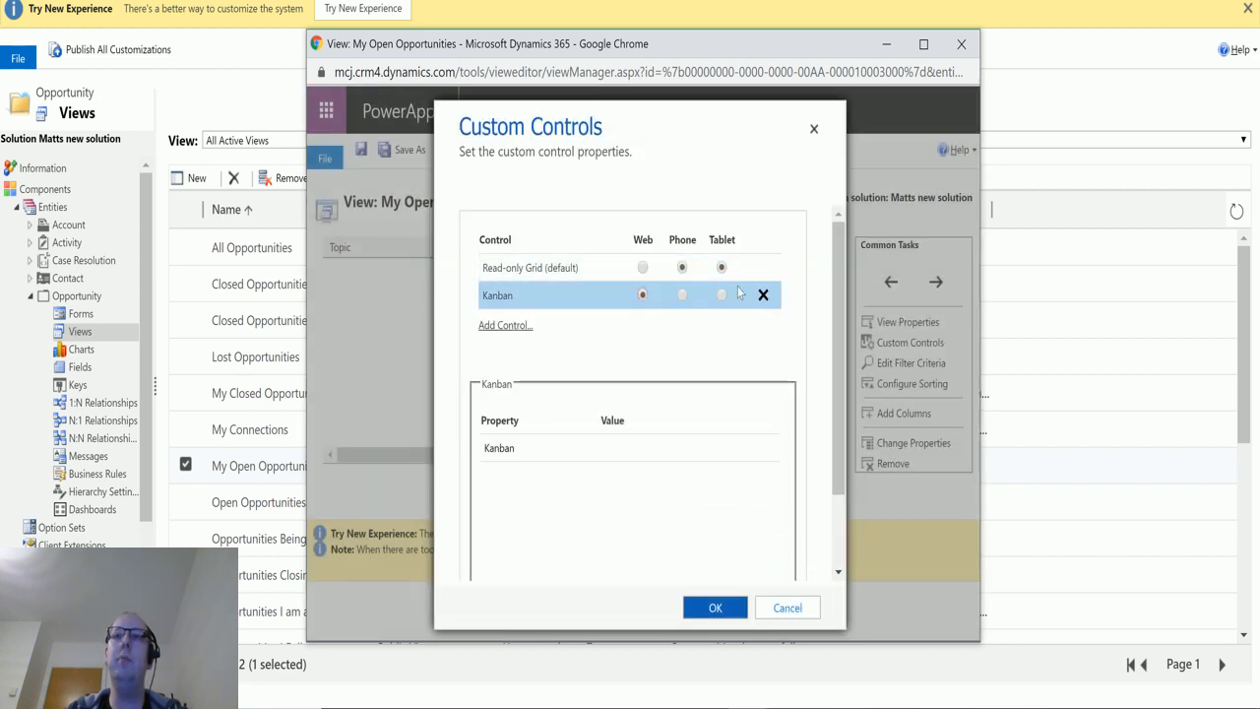
# Enable the view's Kanban control for Web and Tablet, confirm the custom controls, and save and close the view.
pyautogui.click(723, 295)
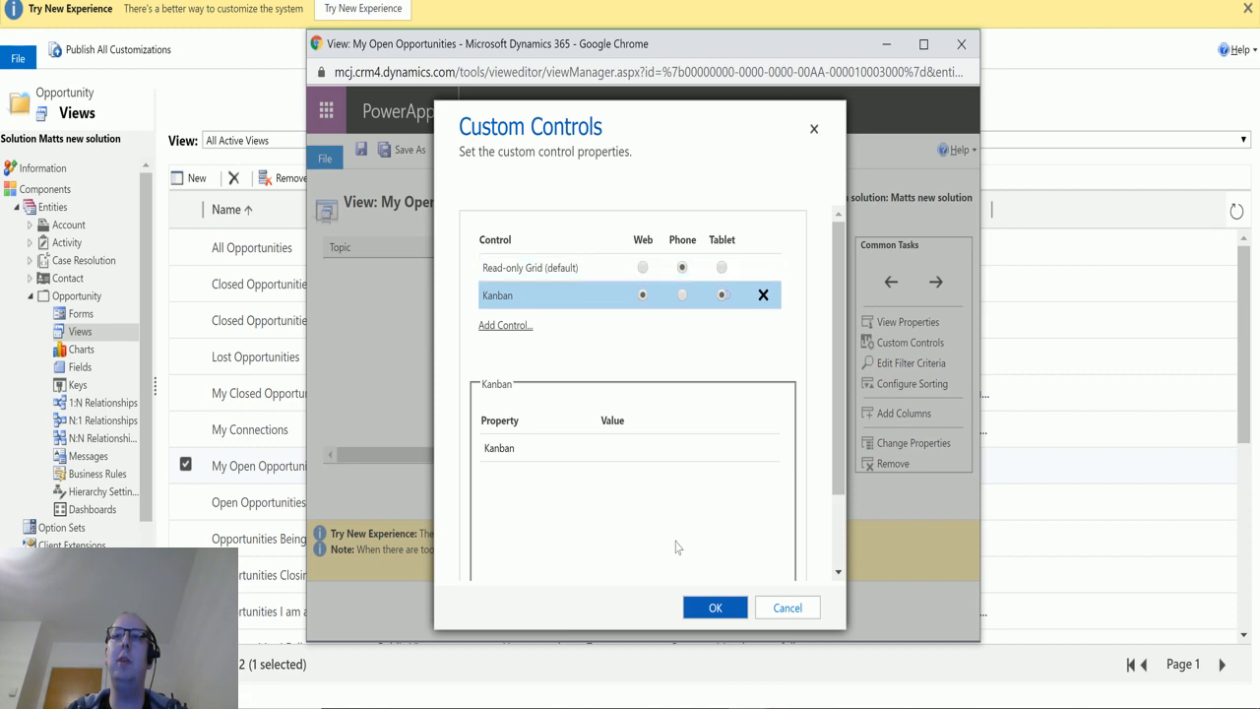
pyautogui.click(715, 608)
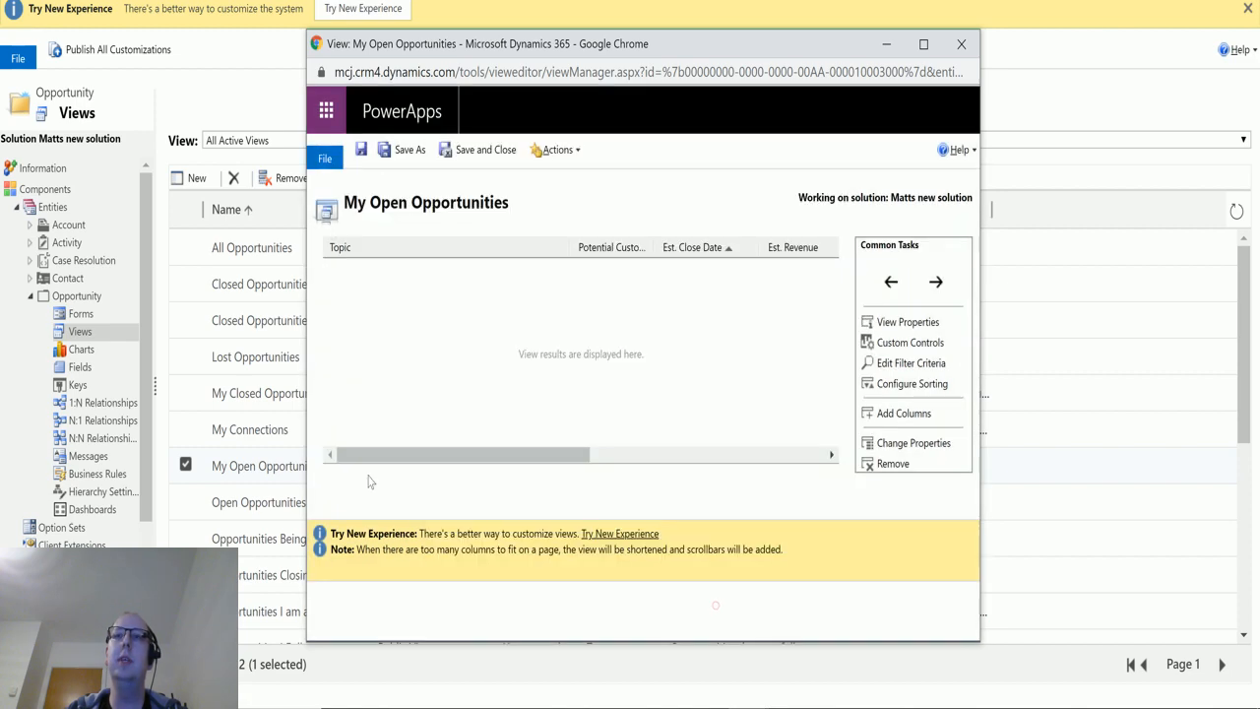
pyautogui.click(487, 149)
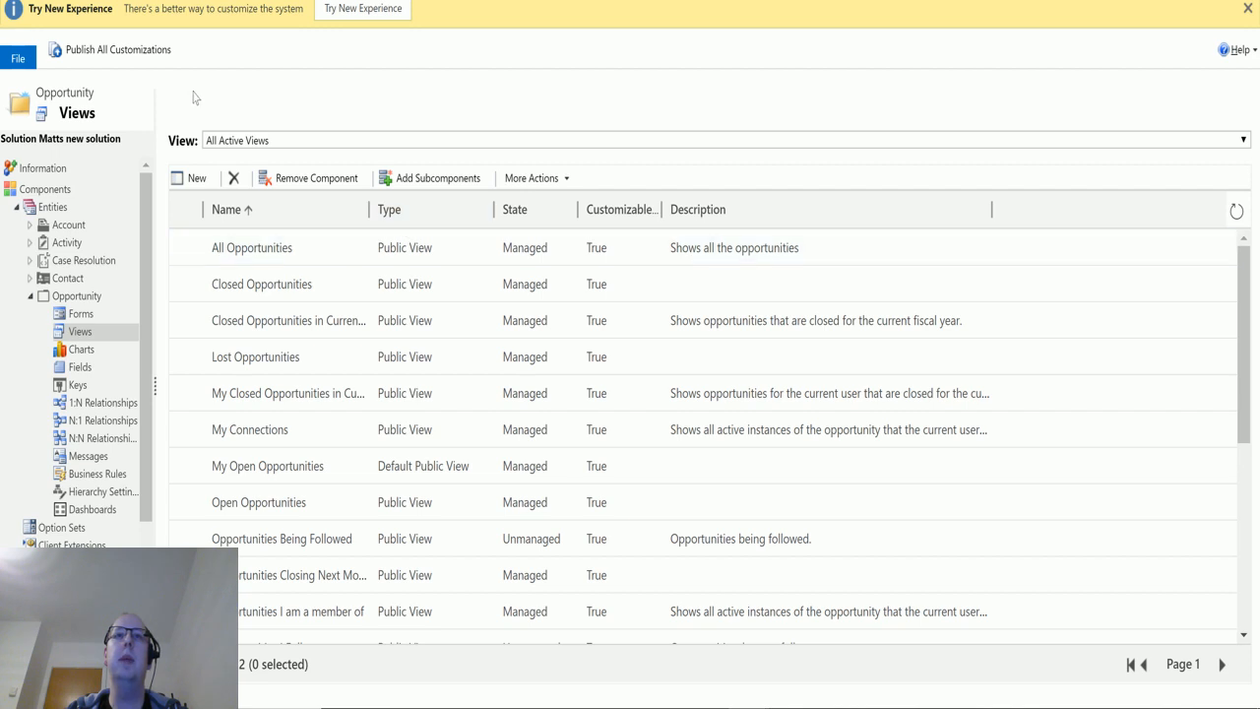
# Publish all customizations and switch back to My Open Opportunities in the Sales Hub window.
pyautogui.click(143, 51)
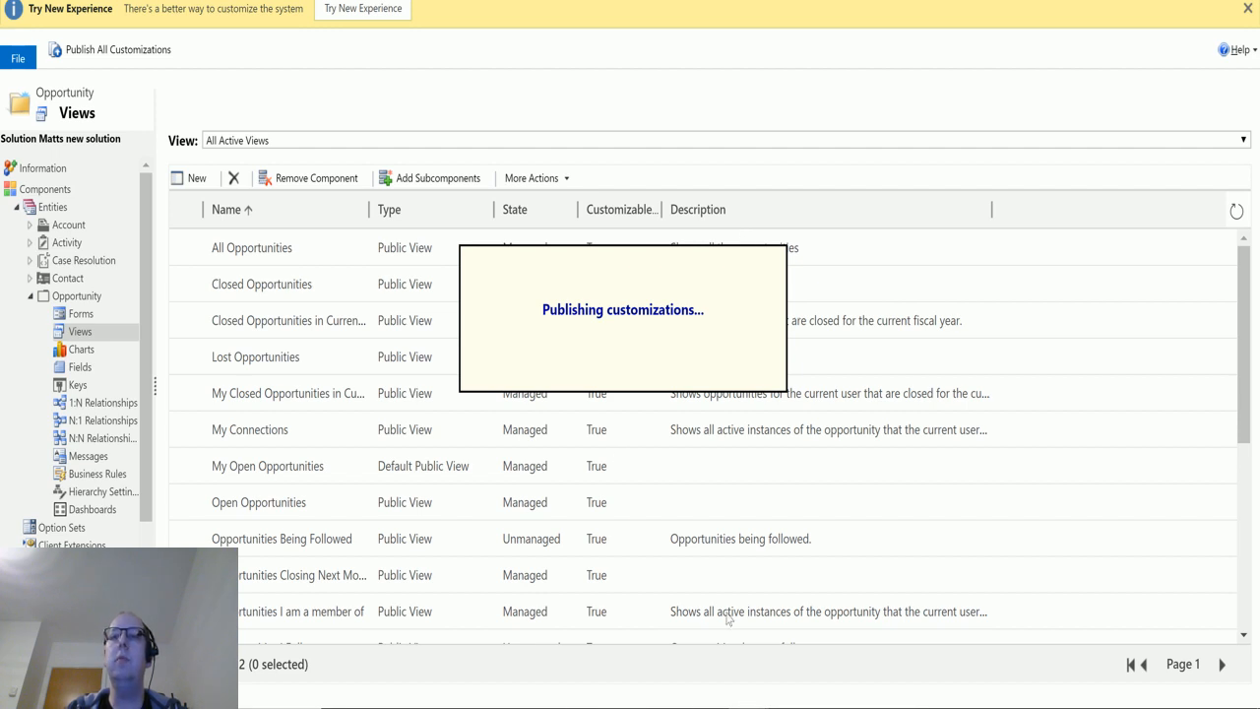
pyautogui.moveTo(705, 693)
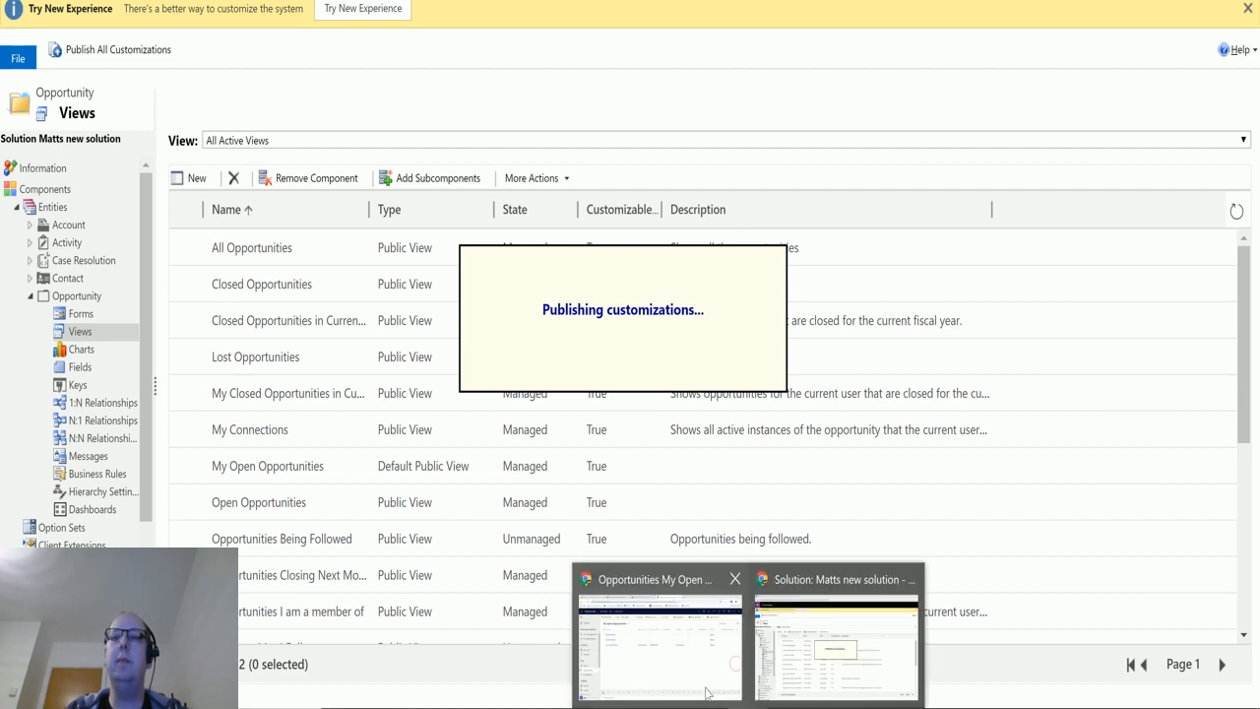
pyautogui.click(684, 640)
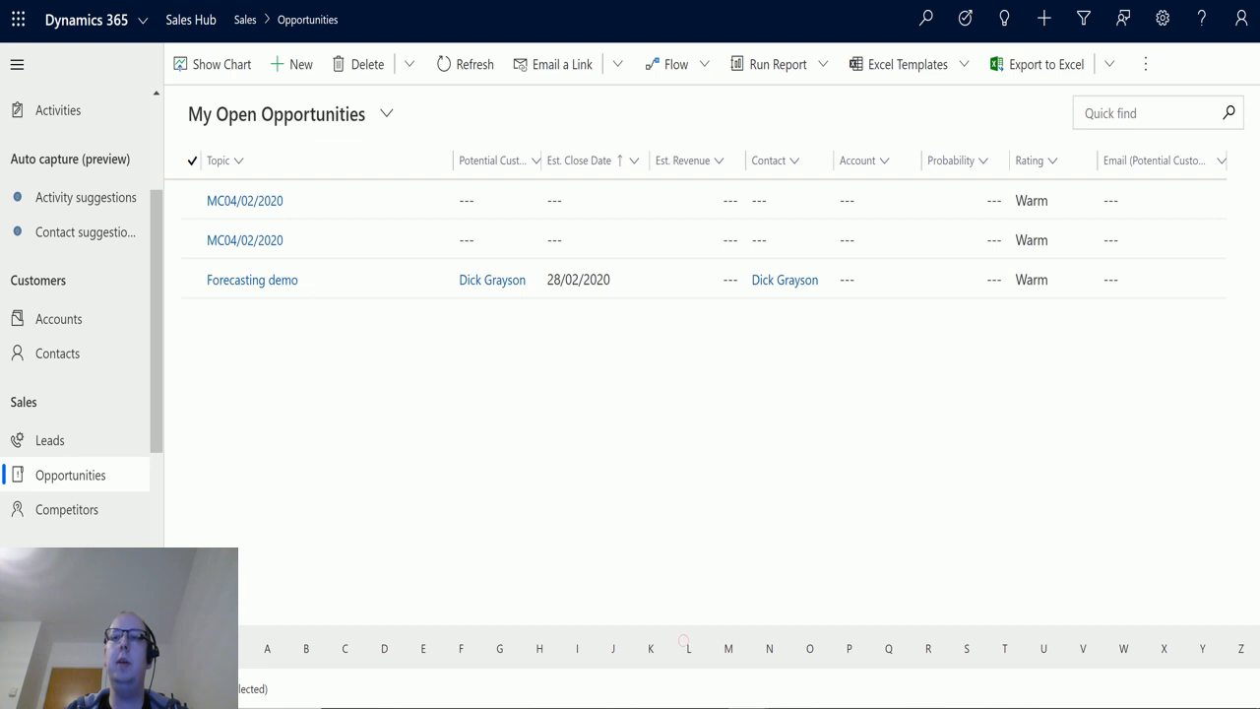
pyautogui.click(805, 627)
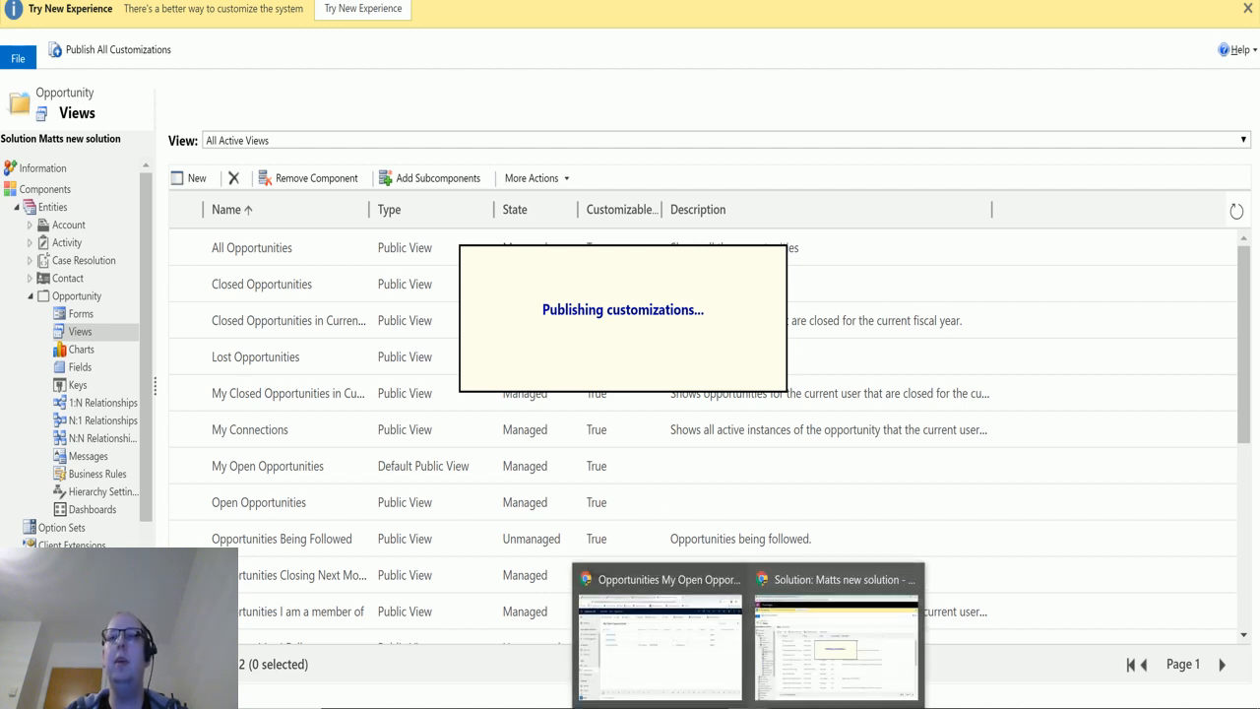
pyautogui.click(705, 648)
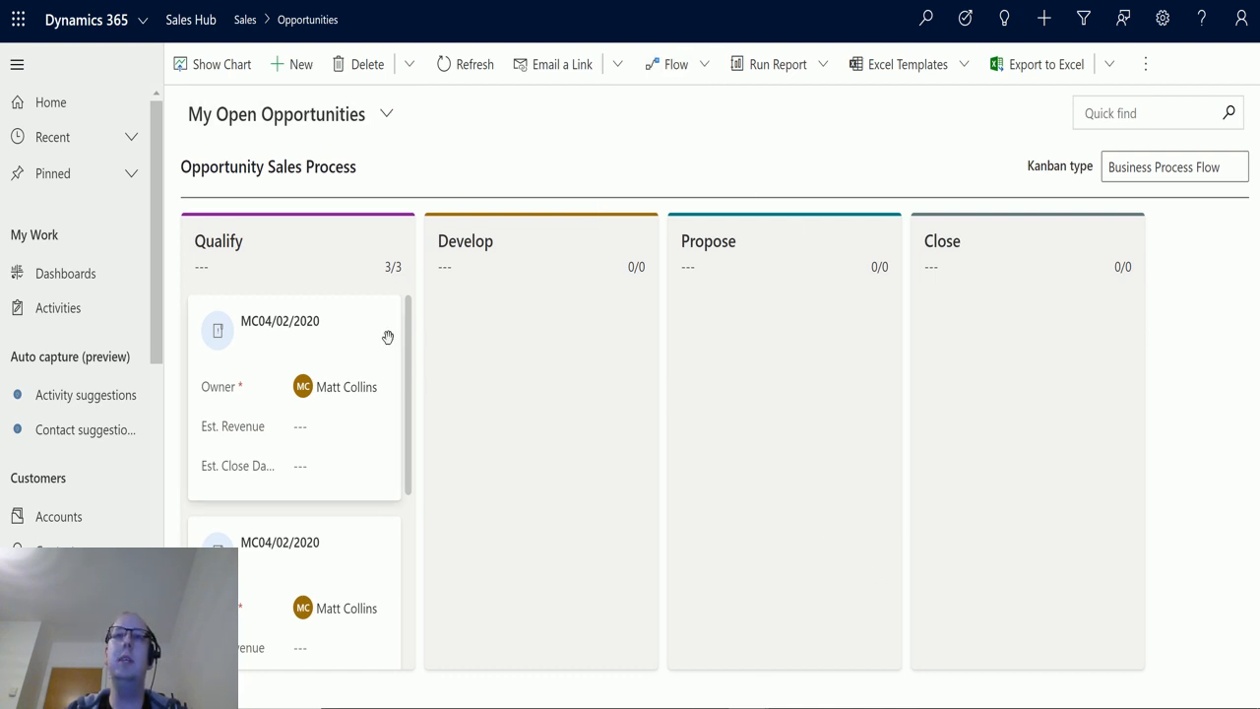
# Look through the opportunity cards in the Qualify stage and switch the Kanban type to Status.
pyautogui.scroll(-3, 340, 482)
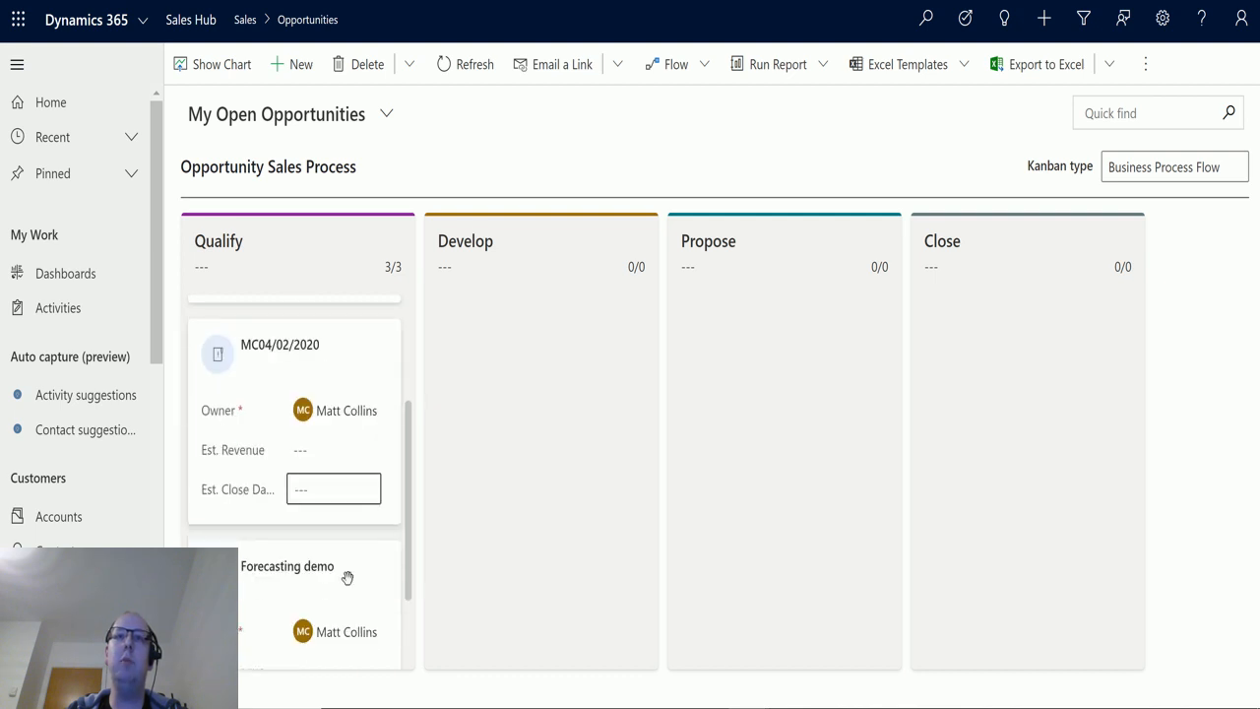
pyautogui.scroll(2, 347, 602)
pyautogui.scroll(1, 345, 551)
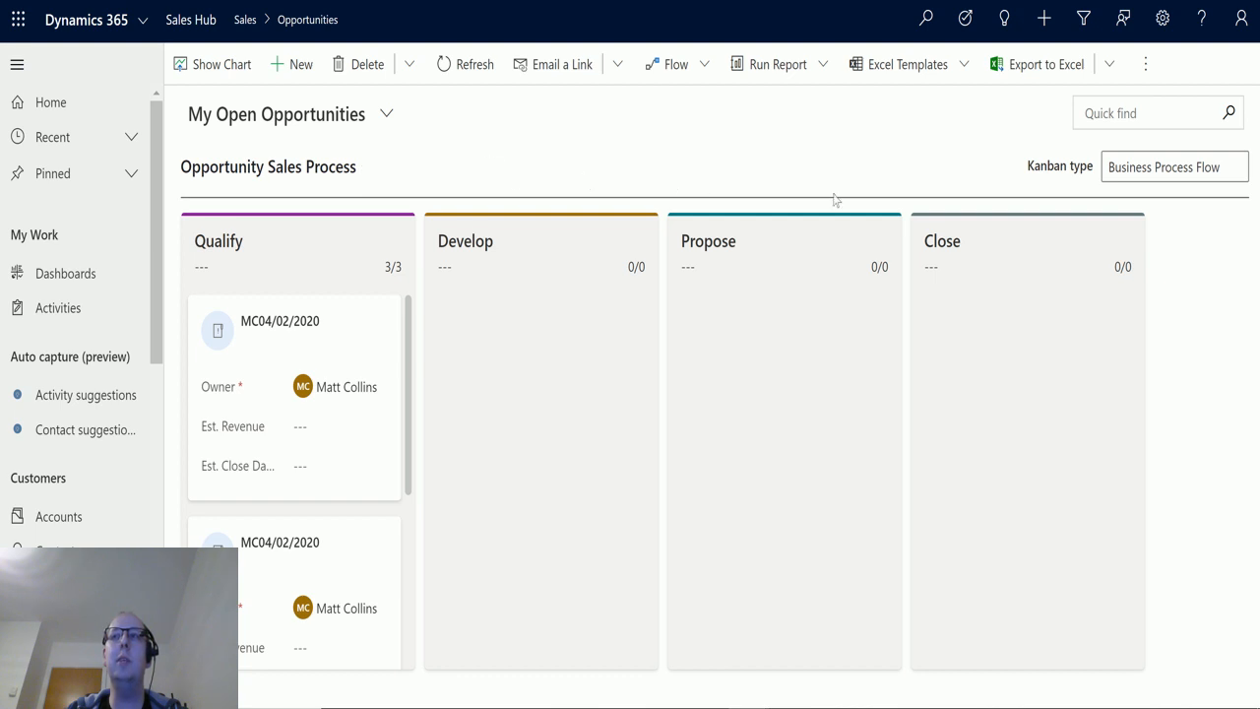
pyautogui.click(1169, 171)
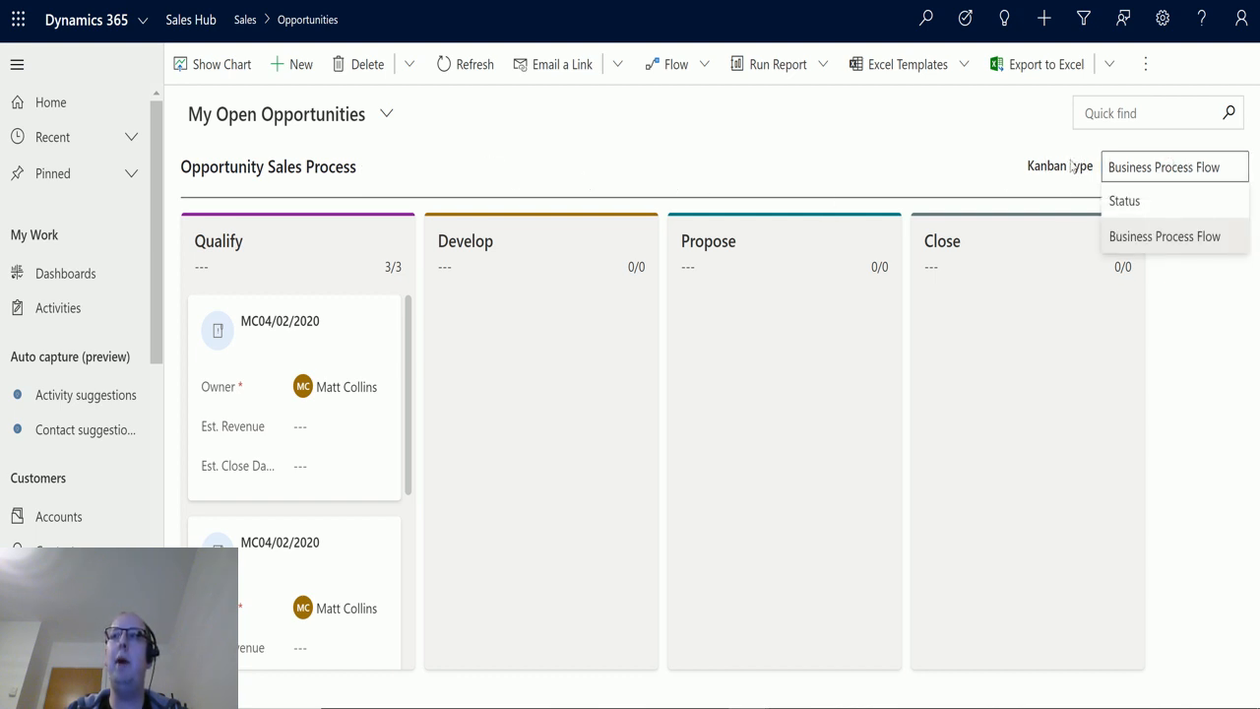
pyautogui.click(1171, 202)
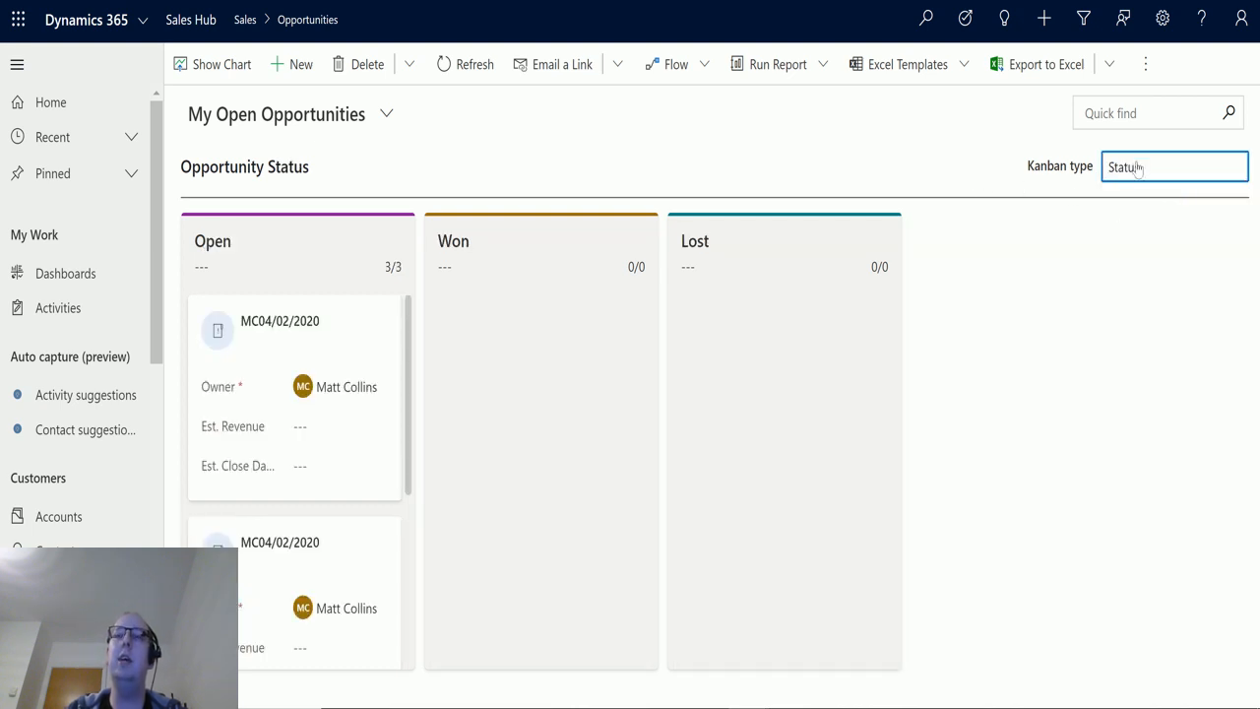
# Set the Kanban type back to Business Process Flow and look through the Qualify stage cards.
pyautogui.click(1137, 167)
pyautogui.click(1147, 234)
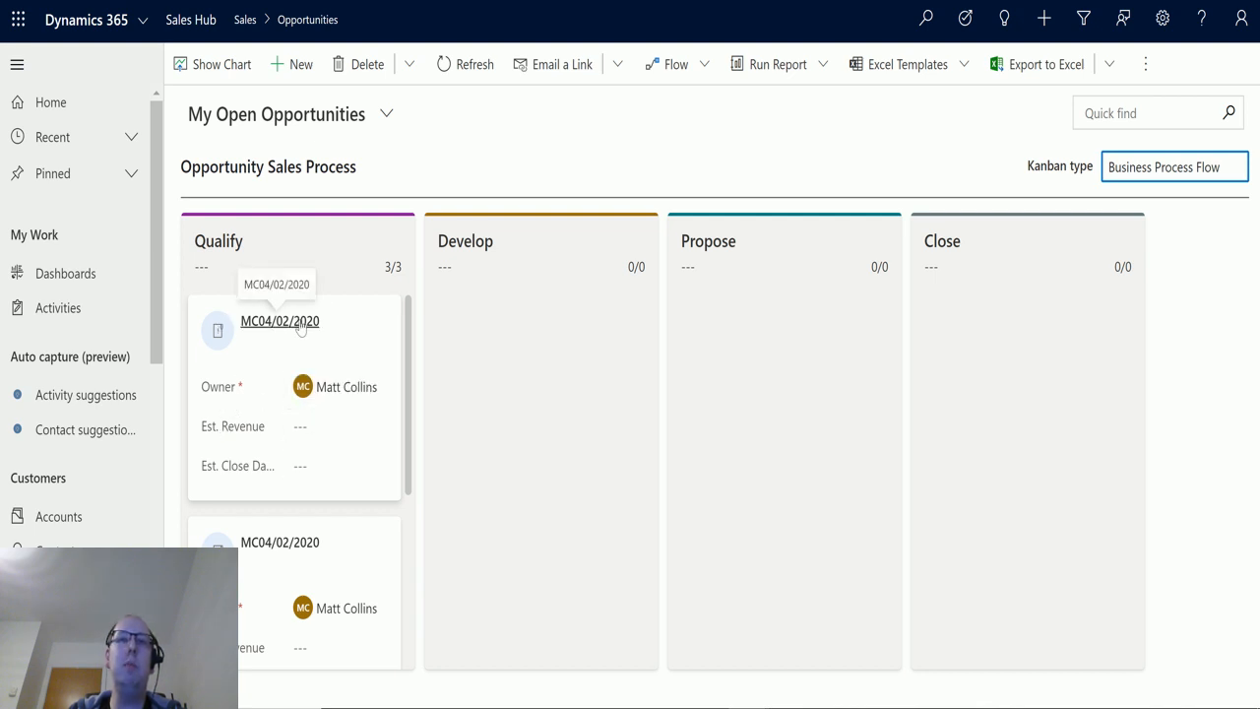
pyautogui.scroll(-1, 338, 430)
pyautogui.scroll(-3, 337, 430)
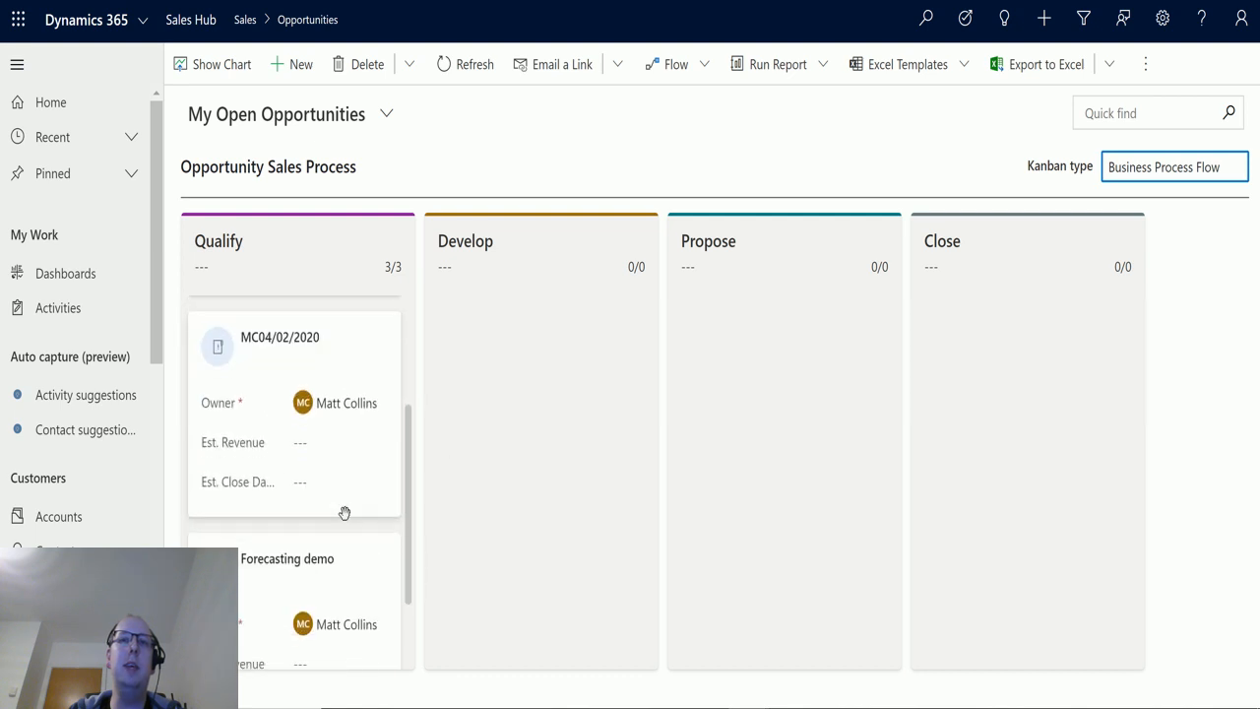
pyautogui.scroll(2, 374, 523)
pyautogui.scroll(2, 374, 523)
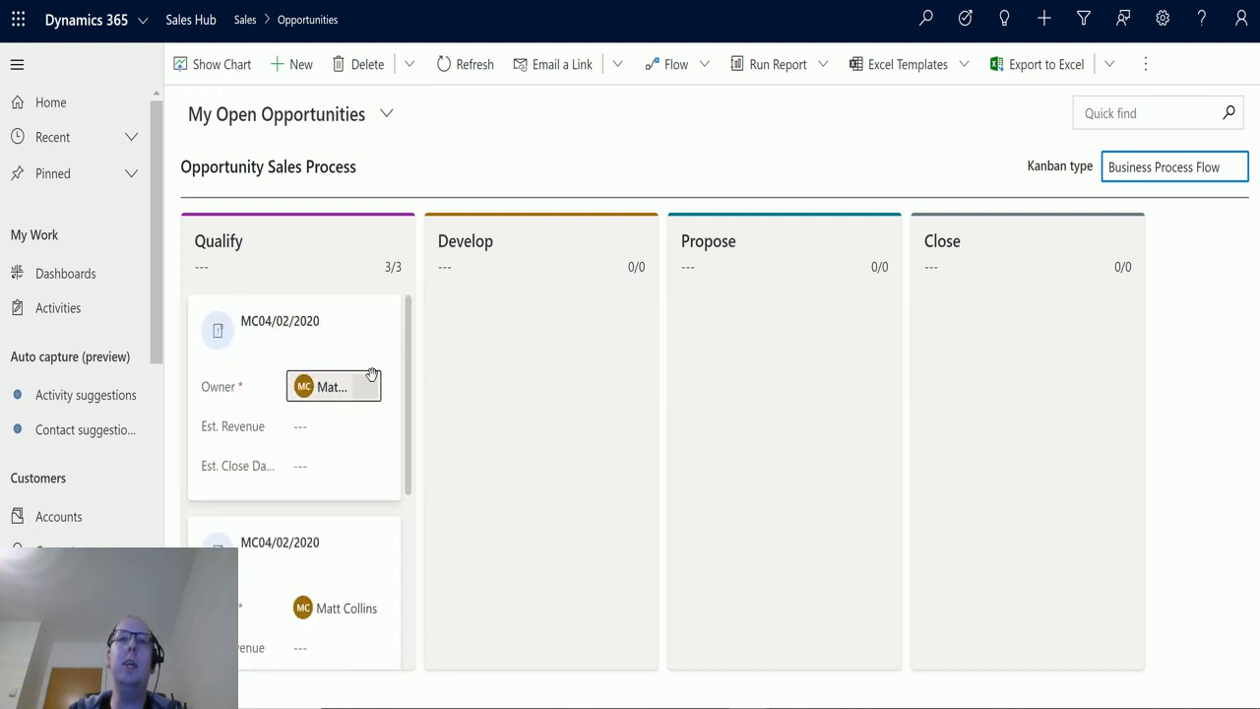
# Move the first MC04/02/2020 card from Qualify to Develop, identifying a recent contact and the account Test 1 before advancing the opportunity's stage.
pyautogui.moveTo(327, 331); pyautogui.dragTo(629, 352)
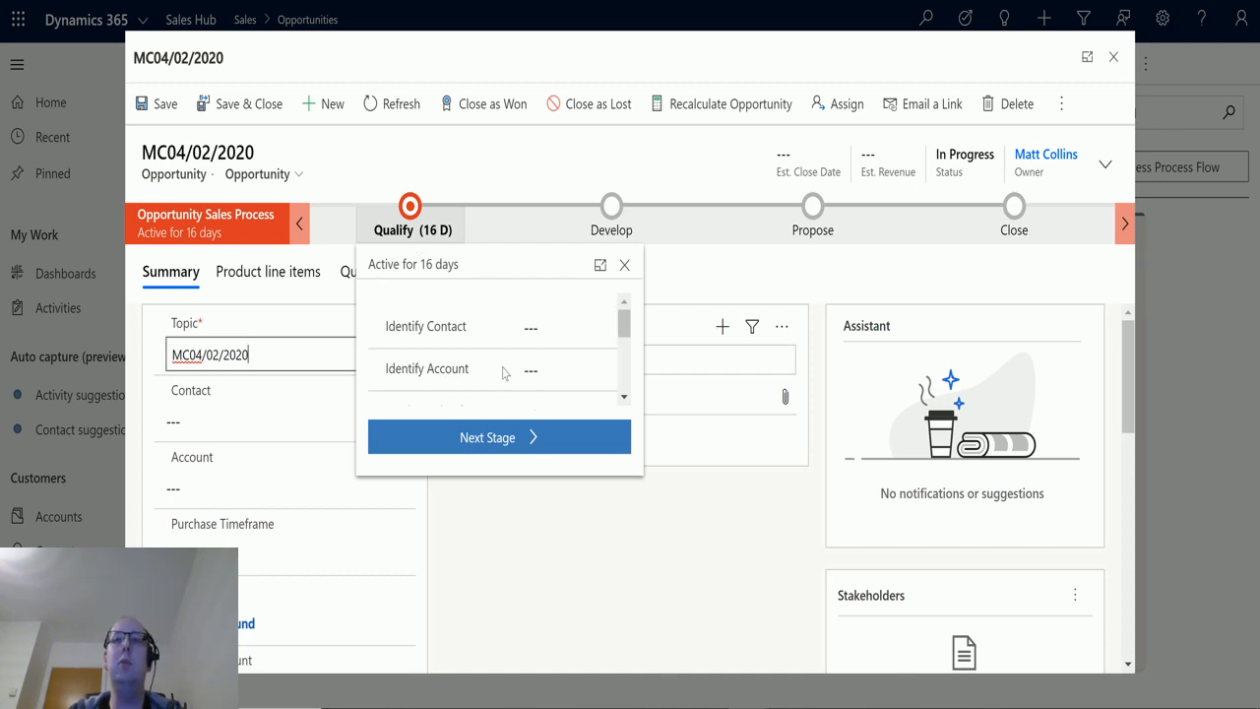
pyautogui.click(551, 327)
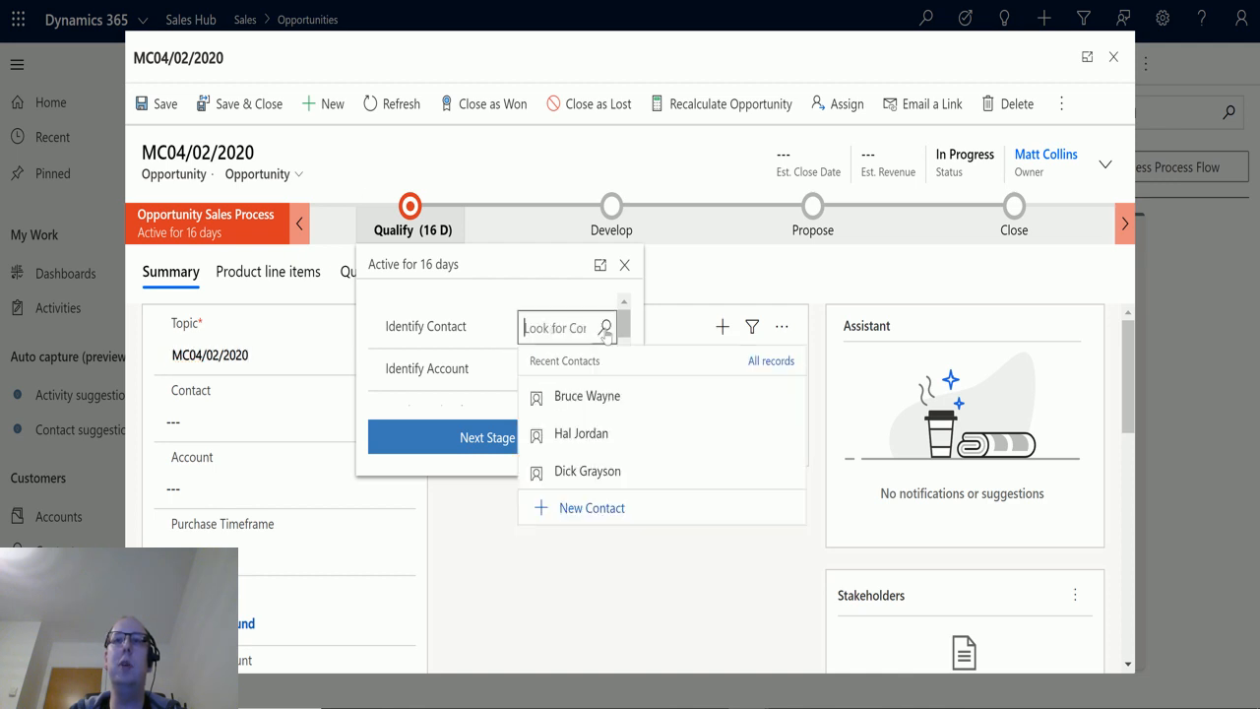
pyautogui.click(602, 406)
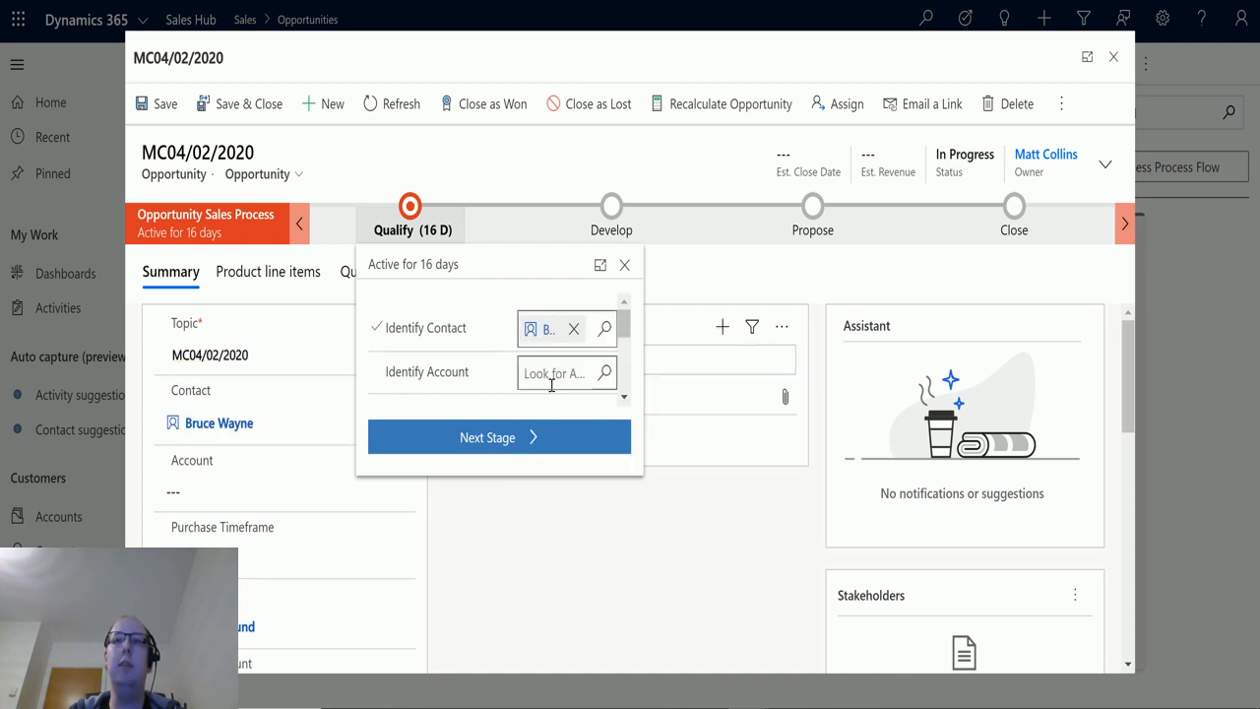
pyautogui.click(573, 374)
pyautogui.click(590, 443)
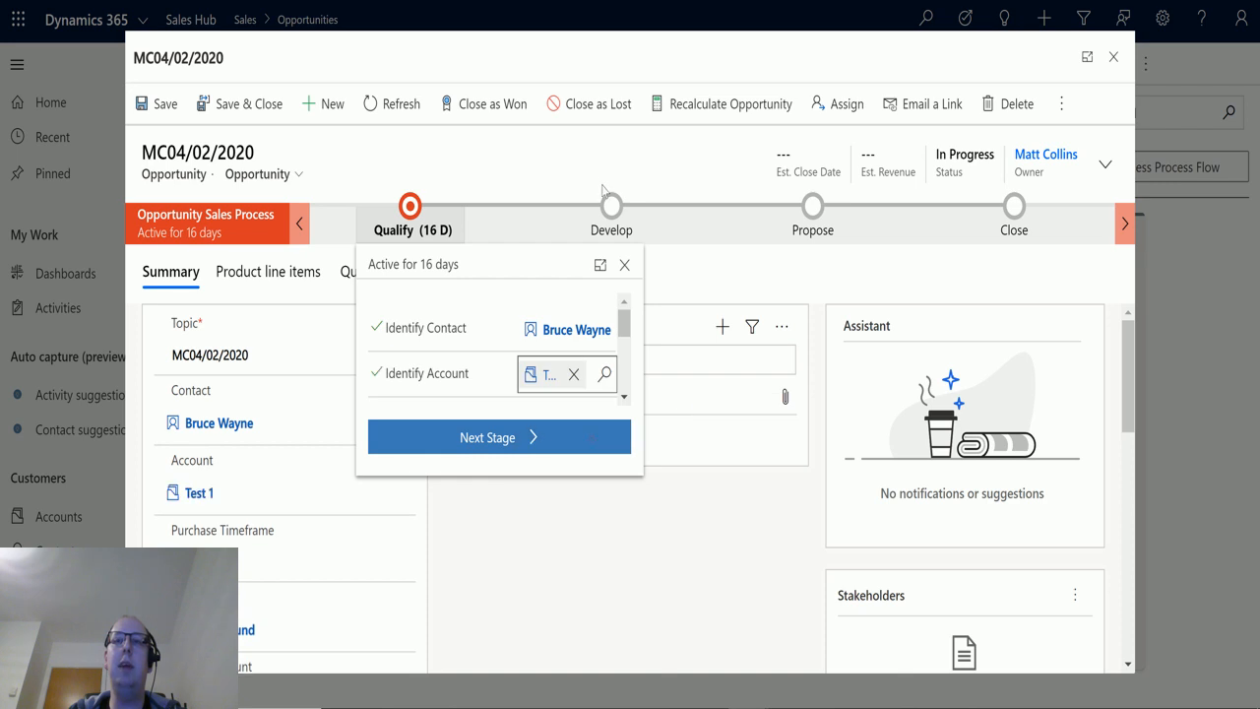
pyautogui.click(483, 377)
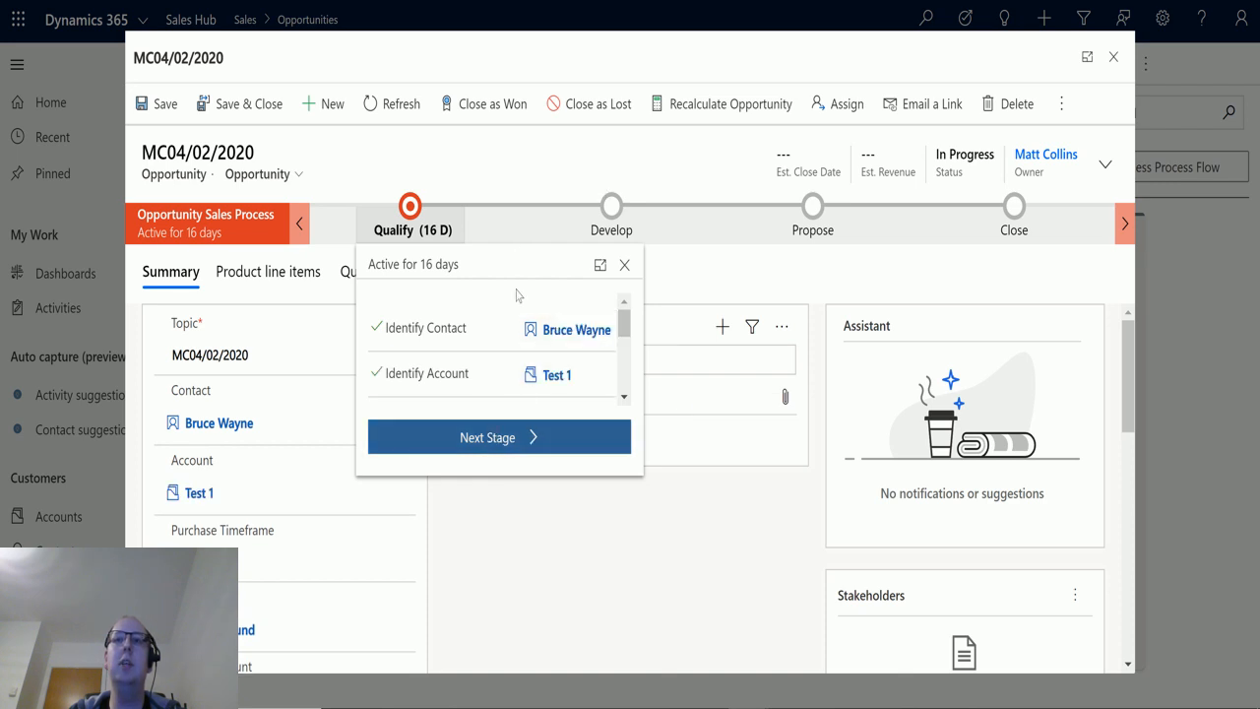
pyautogui.click(531, 441)
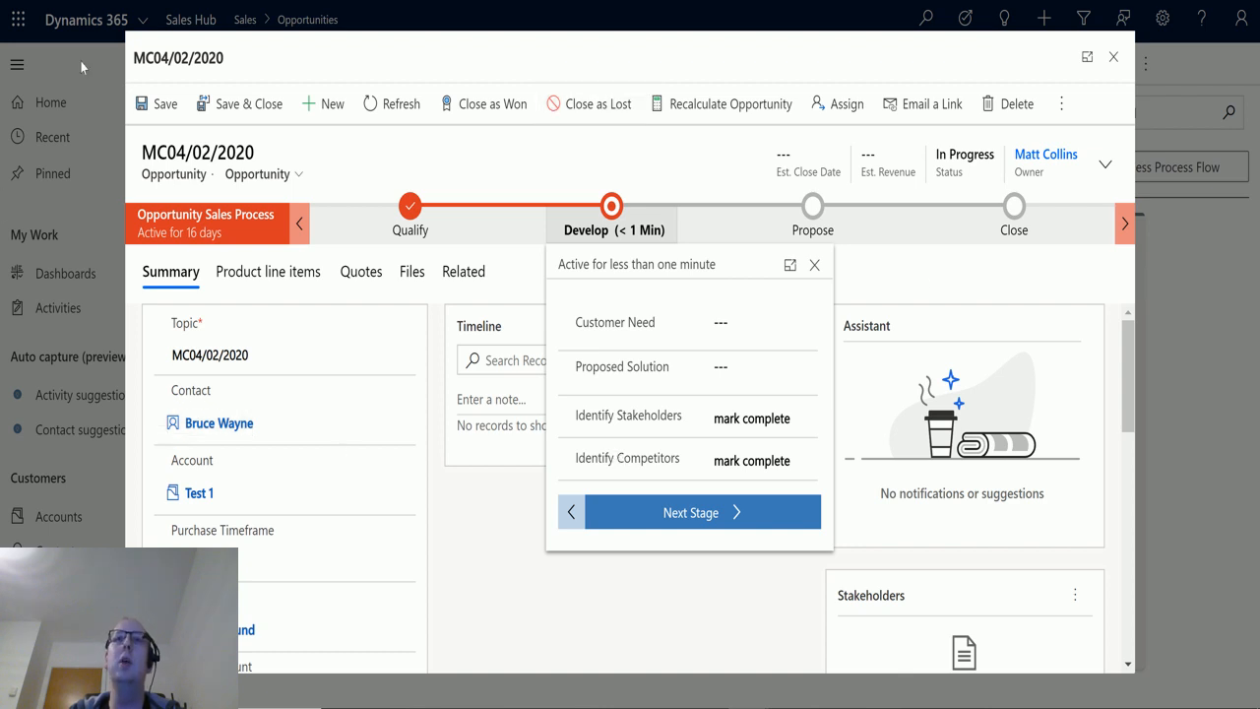
pyautogui.click(1113, 57)
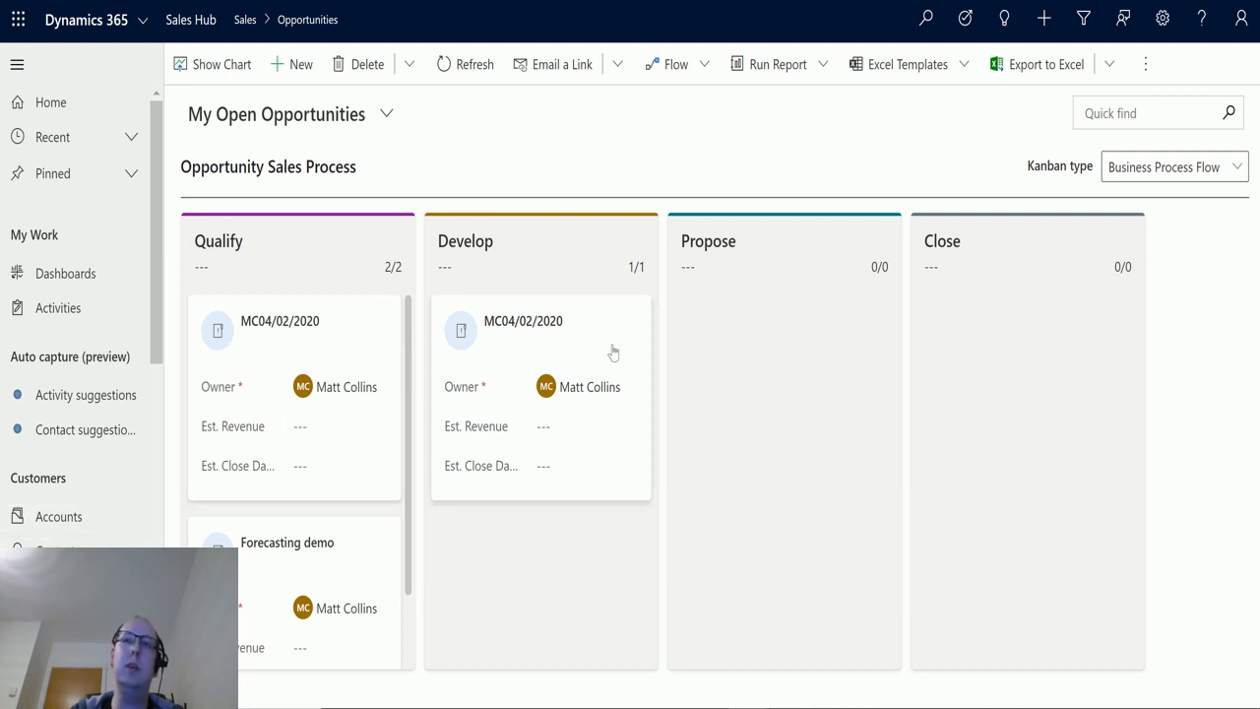
# Move the MC04/02/2020 card from Develop back to Qualify by returning the opportunity to its previous process stage.
pyautogui.moveTo(523, 318); pyautogui.dragTo(433, 448)
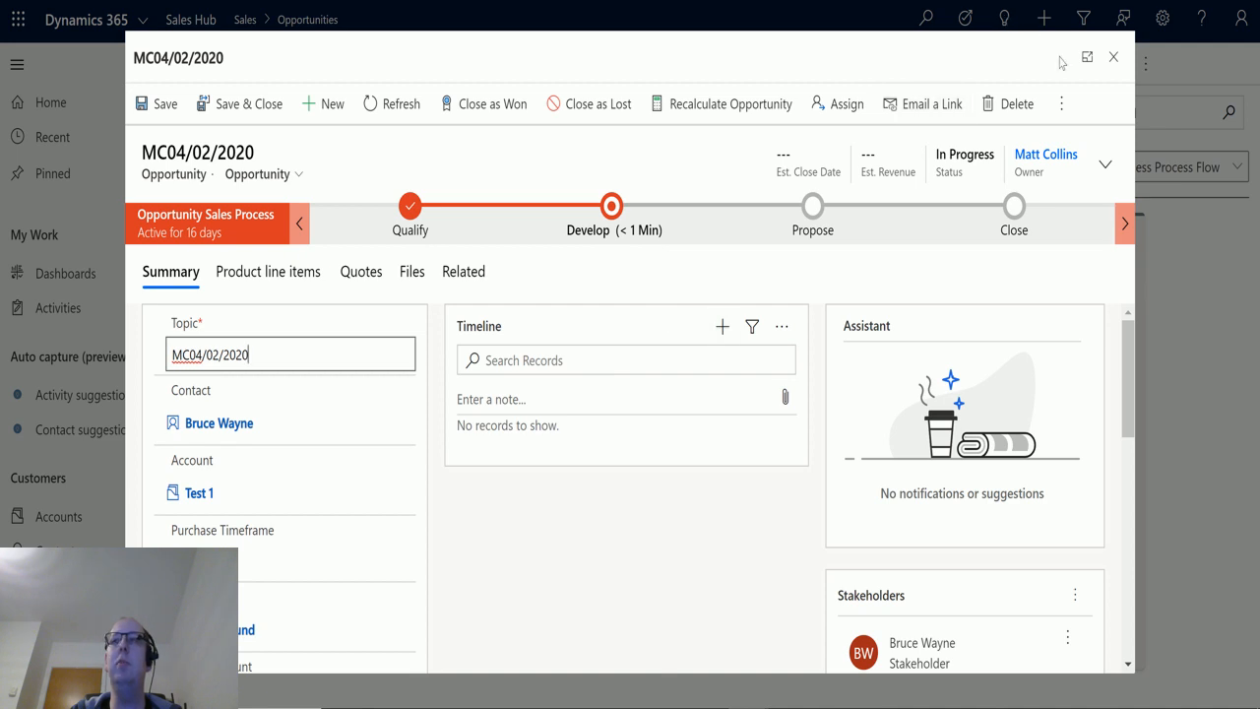
pyautogui.click(1113, 57)
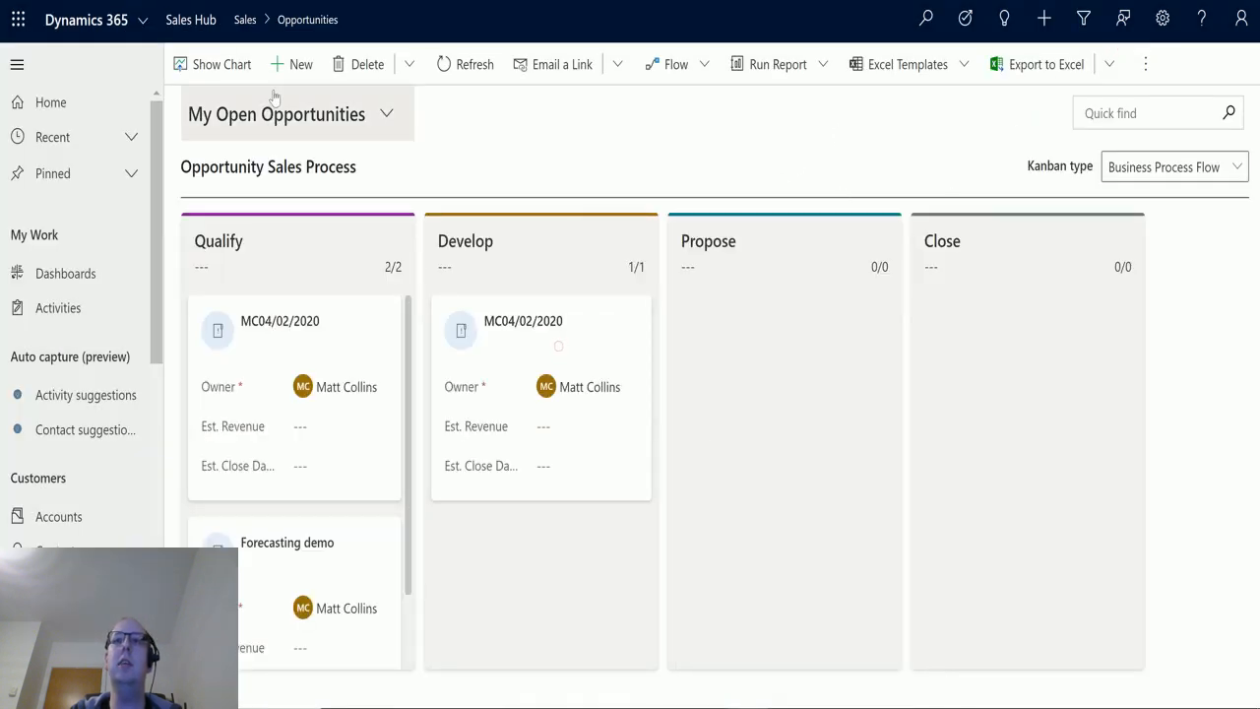
pyautogui.moveTo(606, 319); pyautogui.dragTo(236, 348)
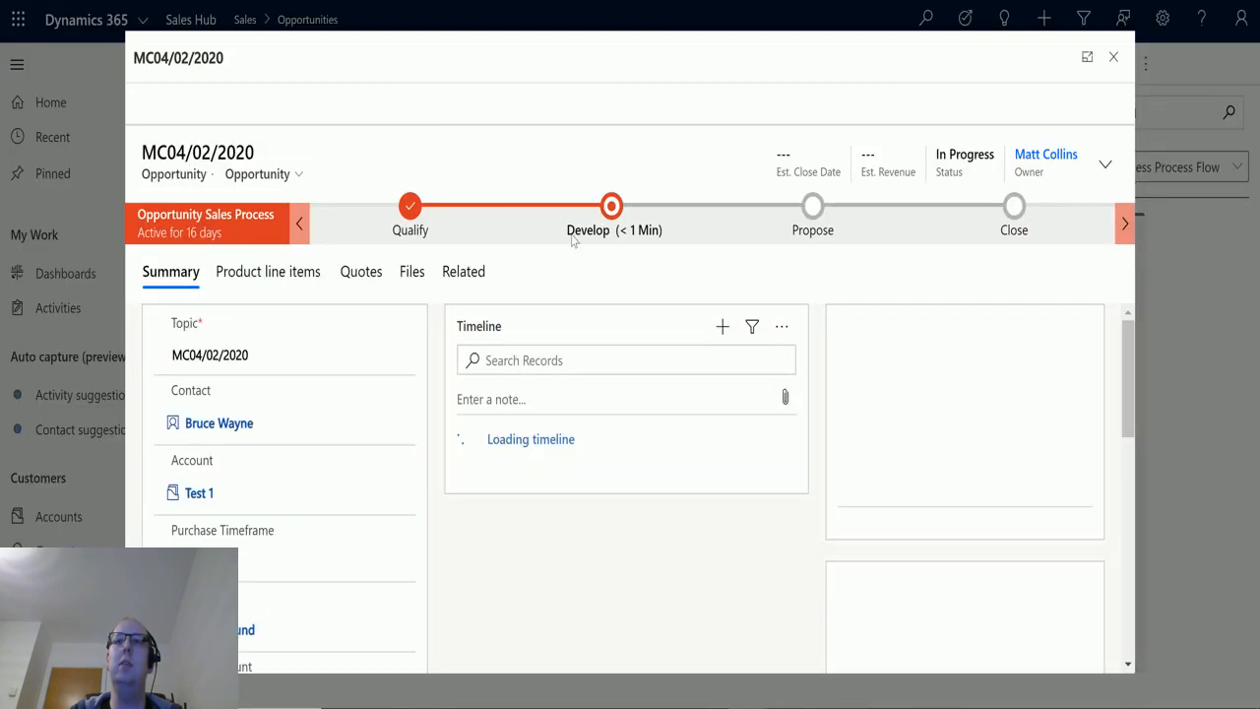
pyautogui.click(608, 219)
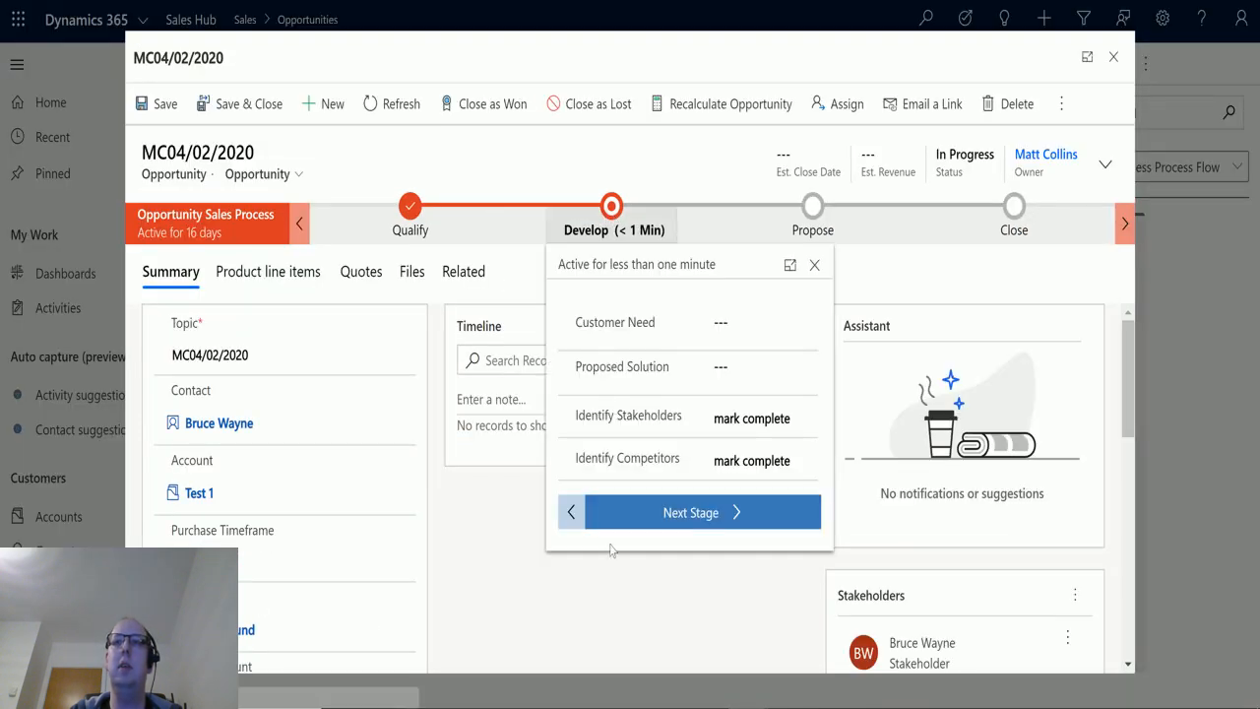
pyautogui.click(577, 510)
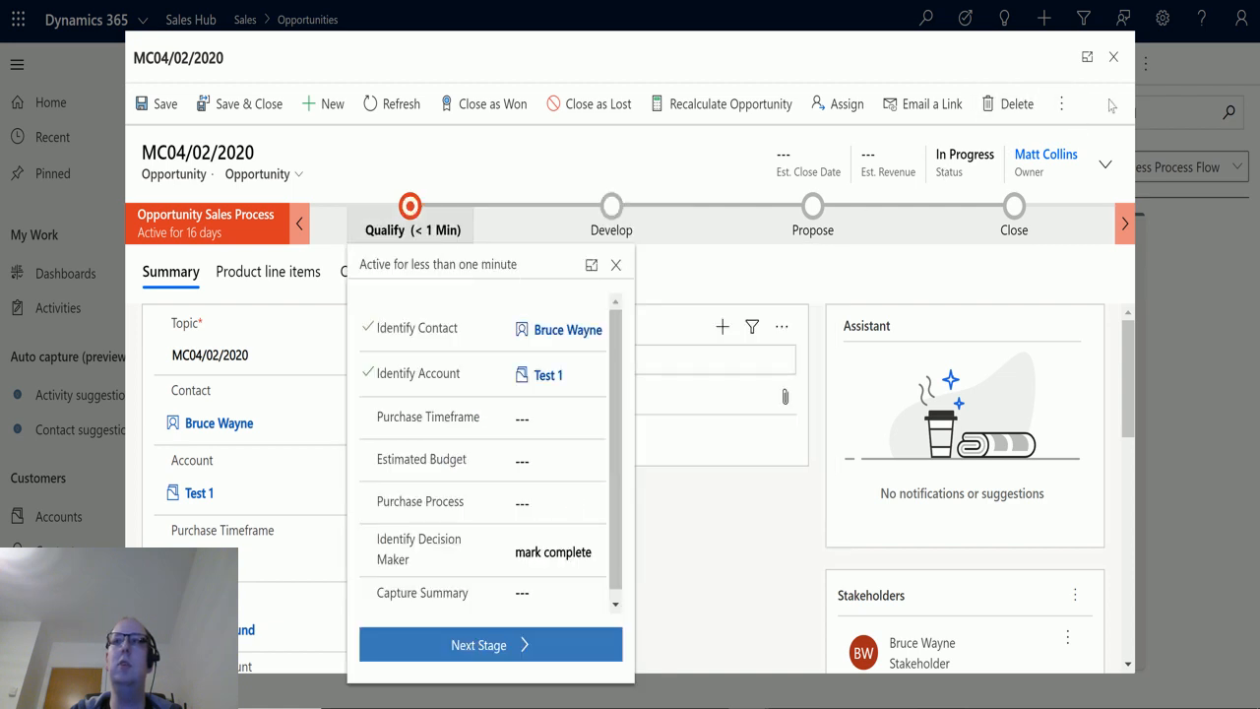
pyautogui.click(1113, 61)
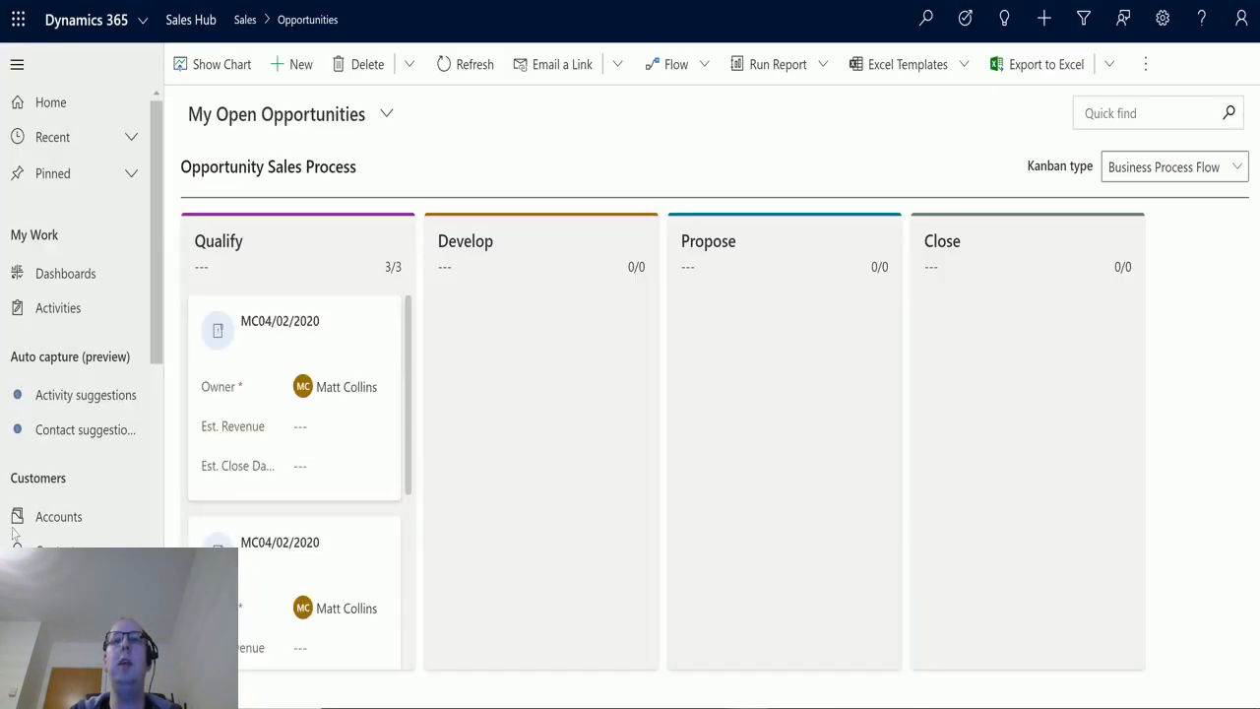
# Check the opportunity cards in the Qualify stage and change the Kanban type to Status.
pyautogui.scroll(-4, 211, 478)
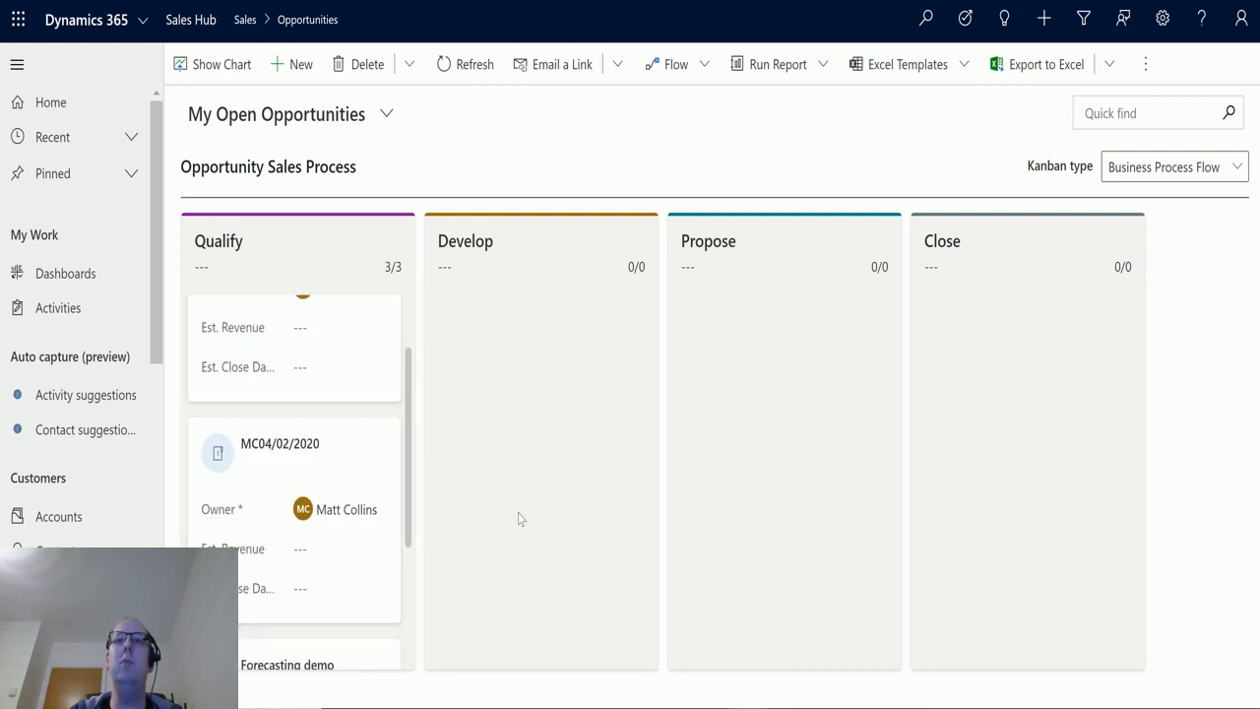
pyautogui.scroll(3, 283, 615)
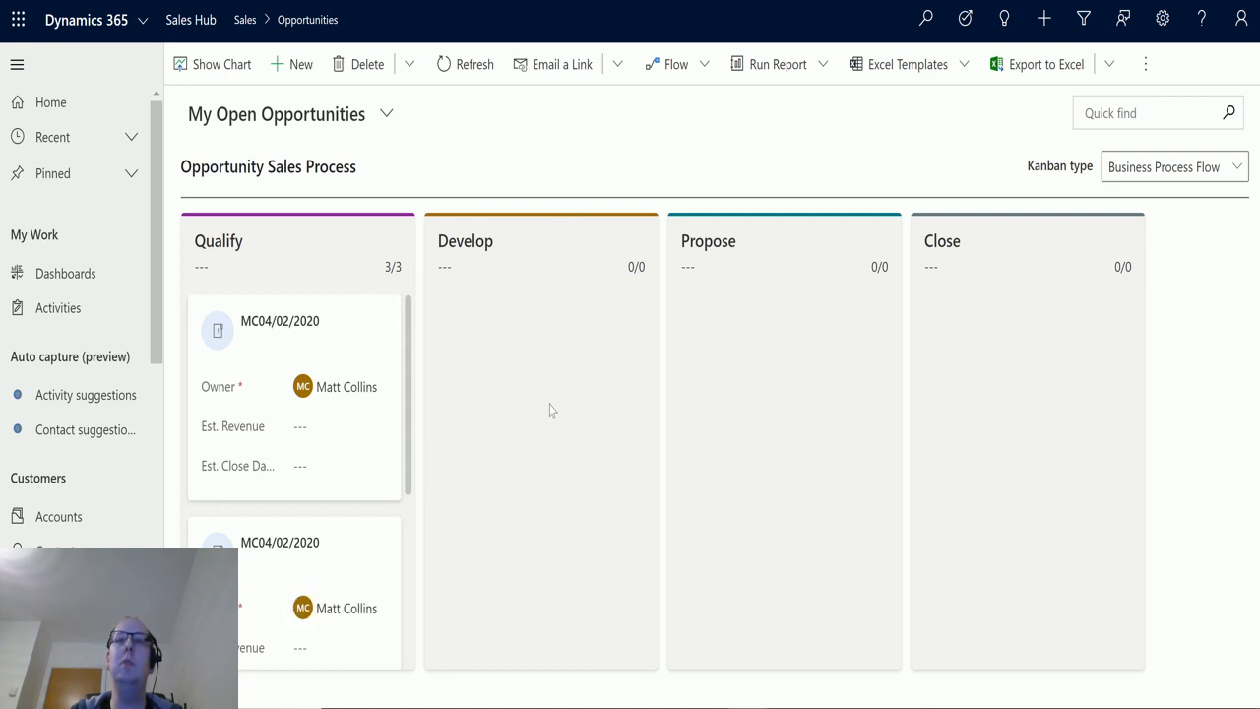
pyautogui.click(1165, 169)
pyautogui.click(1150, 205)
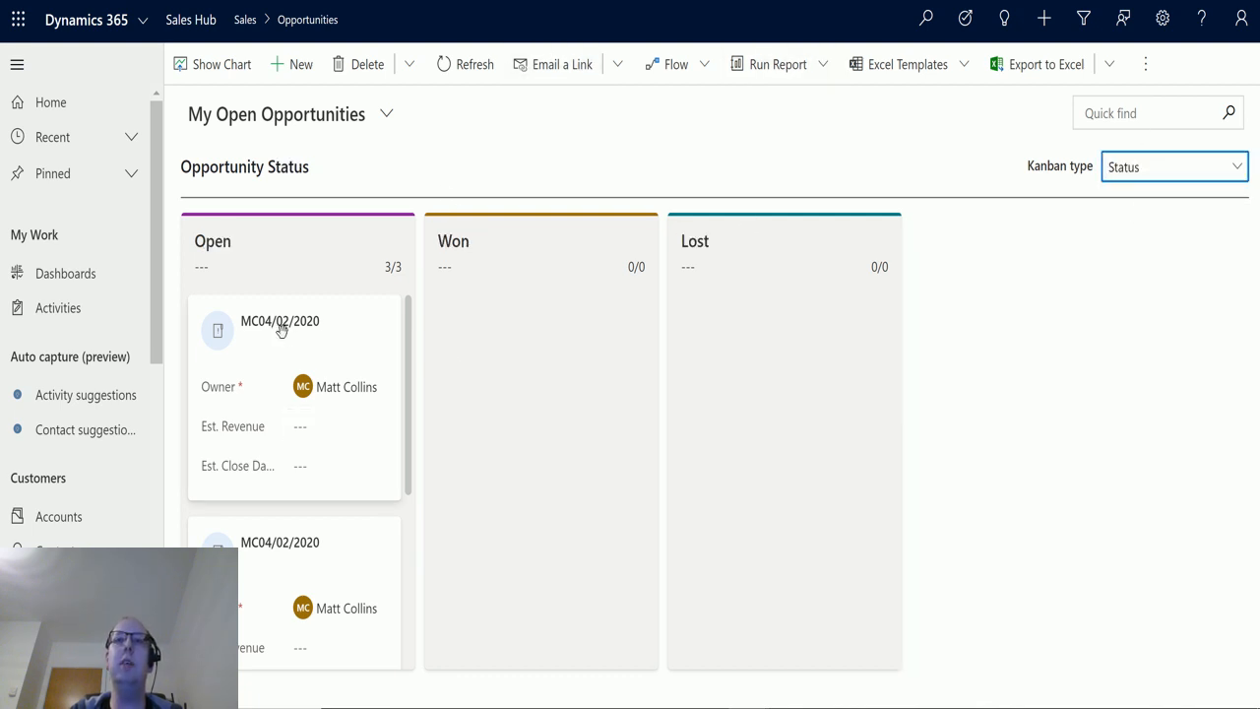
# Try to move the first MC04/02/2020 card from Open to Lost, and cancel closing the opportunity.
pyautogui.moveTo(249, 345); pyautogui.dragTo(483, 338)
pyautogui.moveTo(762, 346); pyautogui.dragTo(764, 346)
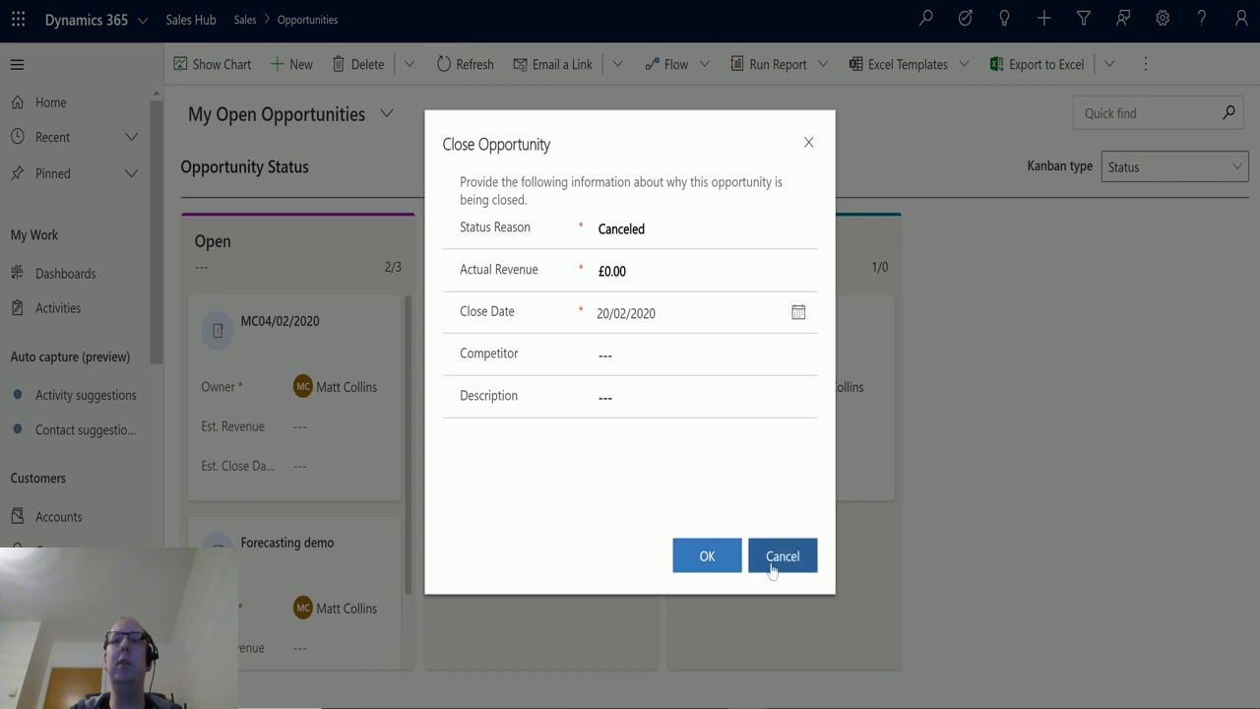
pyautogui.click(805, 556)
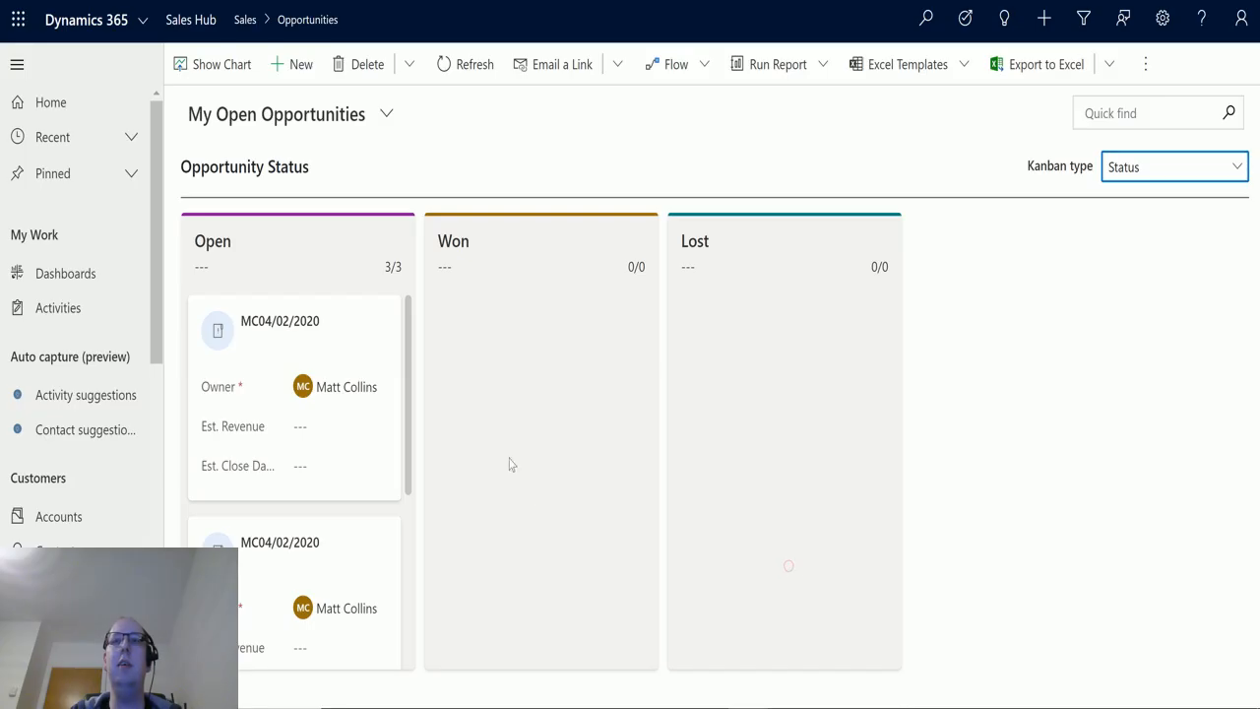
# Return the Kanban type to Business Process Flow and check the cards down to Forecasting demo in Qualify.
pyautogui.click(1173, 166)
pyautogui.click(1158, 239)
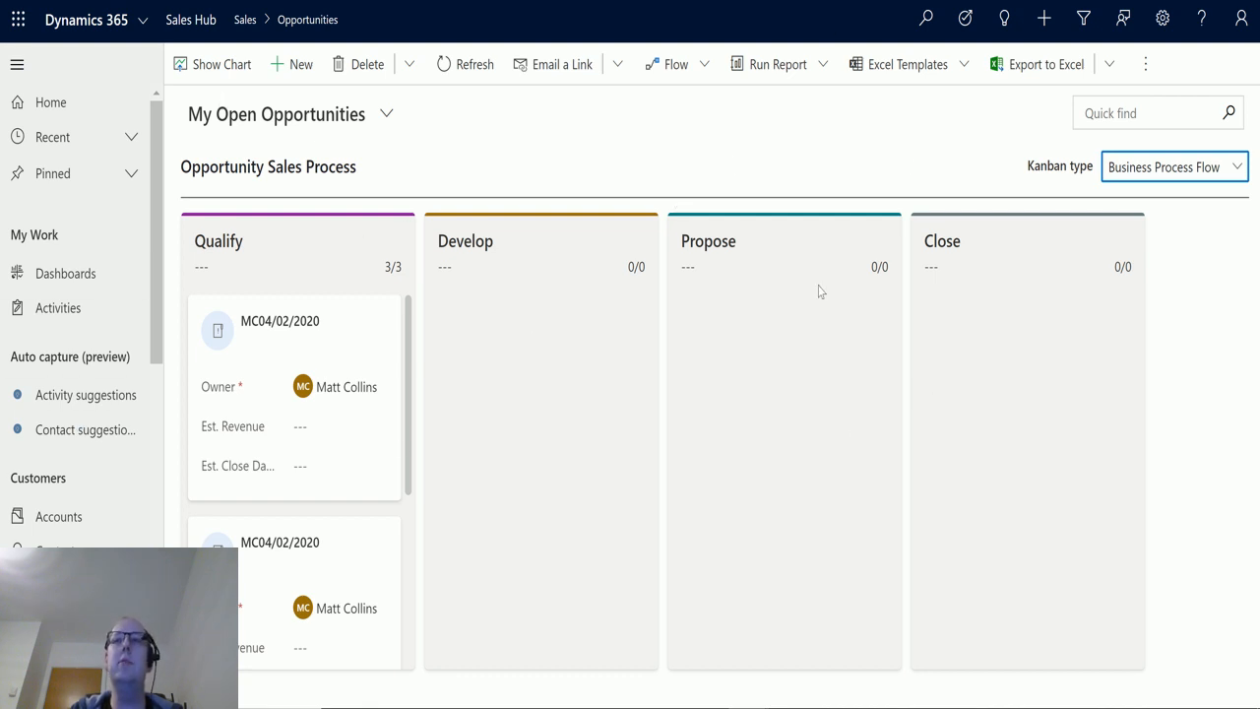
pyautogui.scroll(-3, 281, 482)
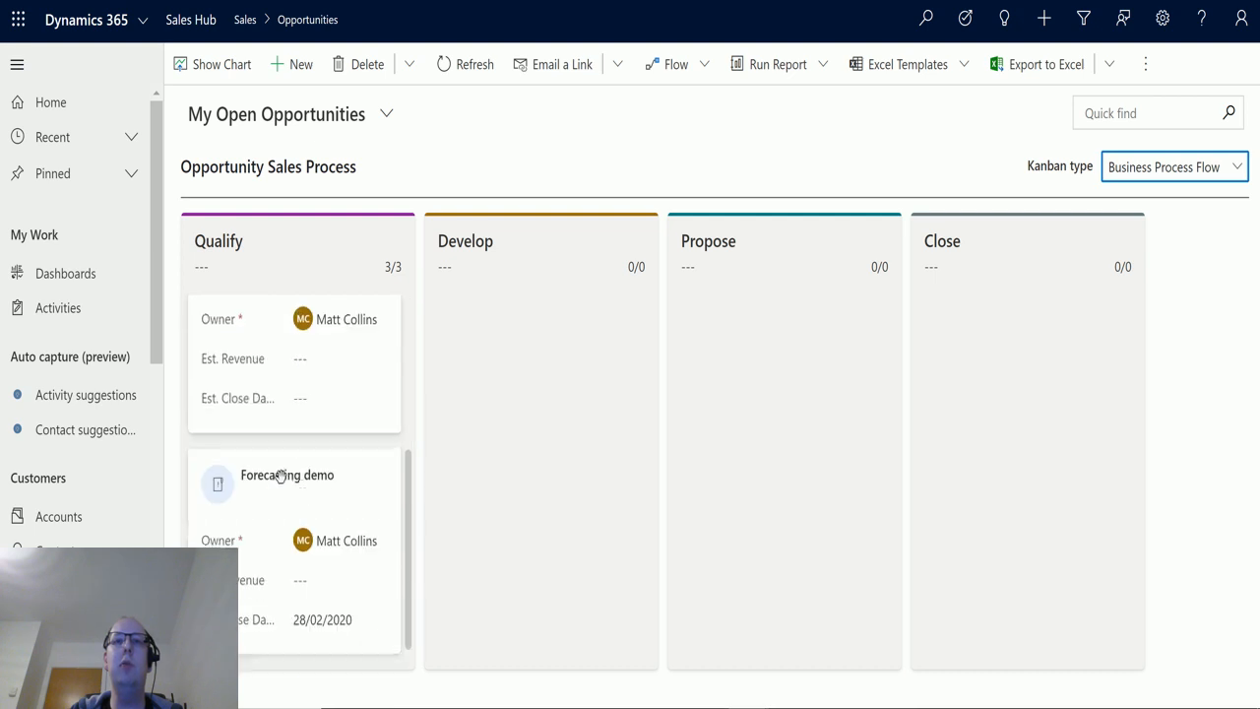
pyautogui.scroll(3, 295, 512)
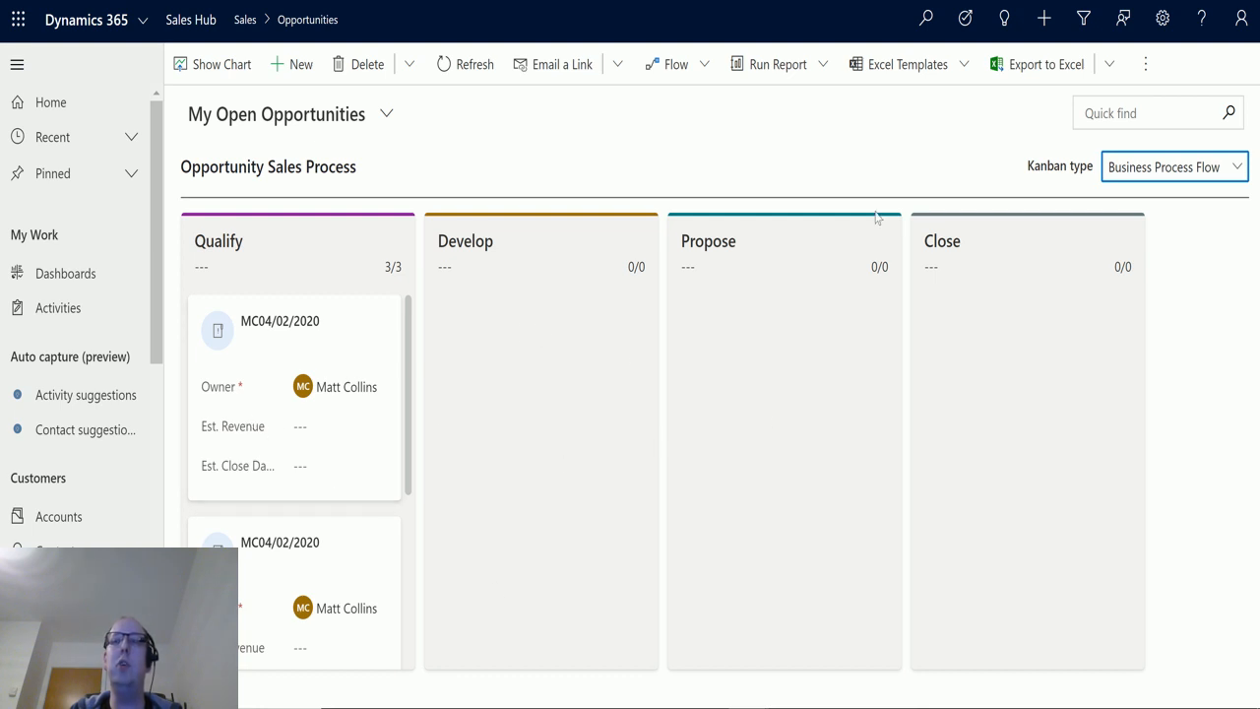
# Show the My Open Opportunities view as Read Only Grid.
pyautogui.click(1145, 64)
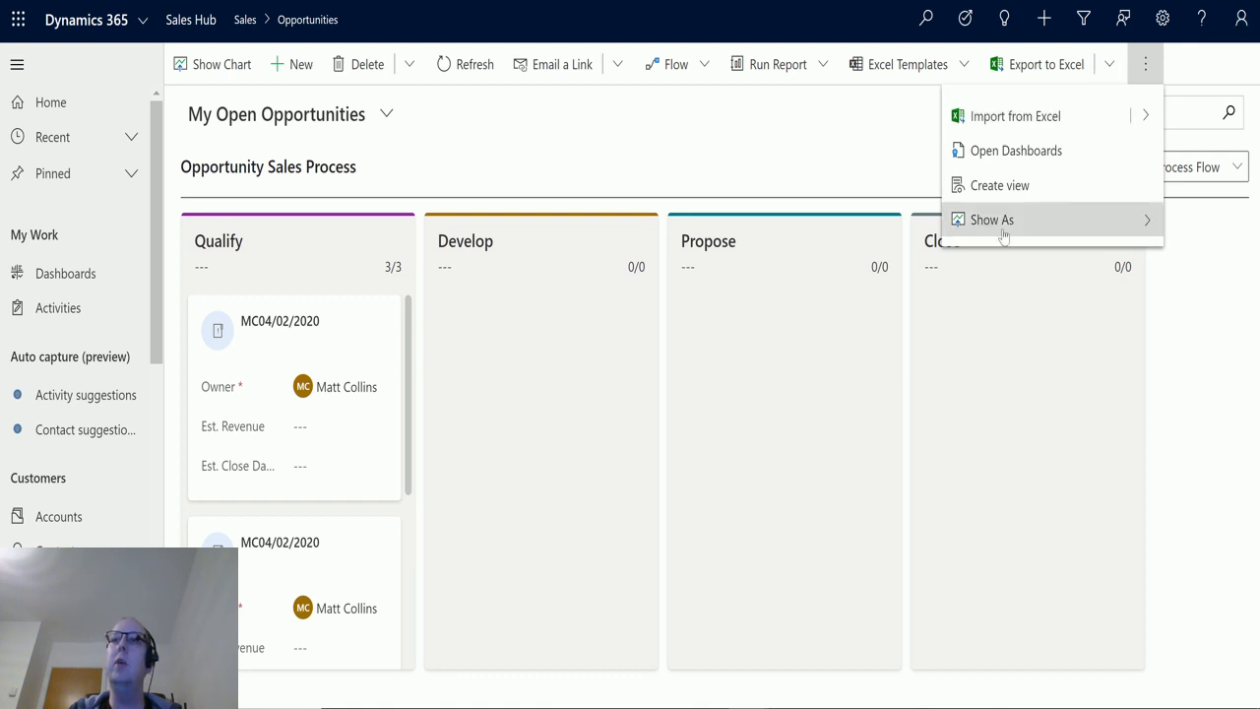
pyautogui.click(1103, 226)
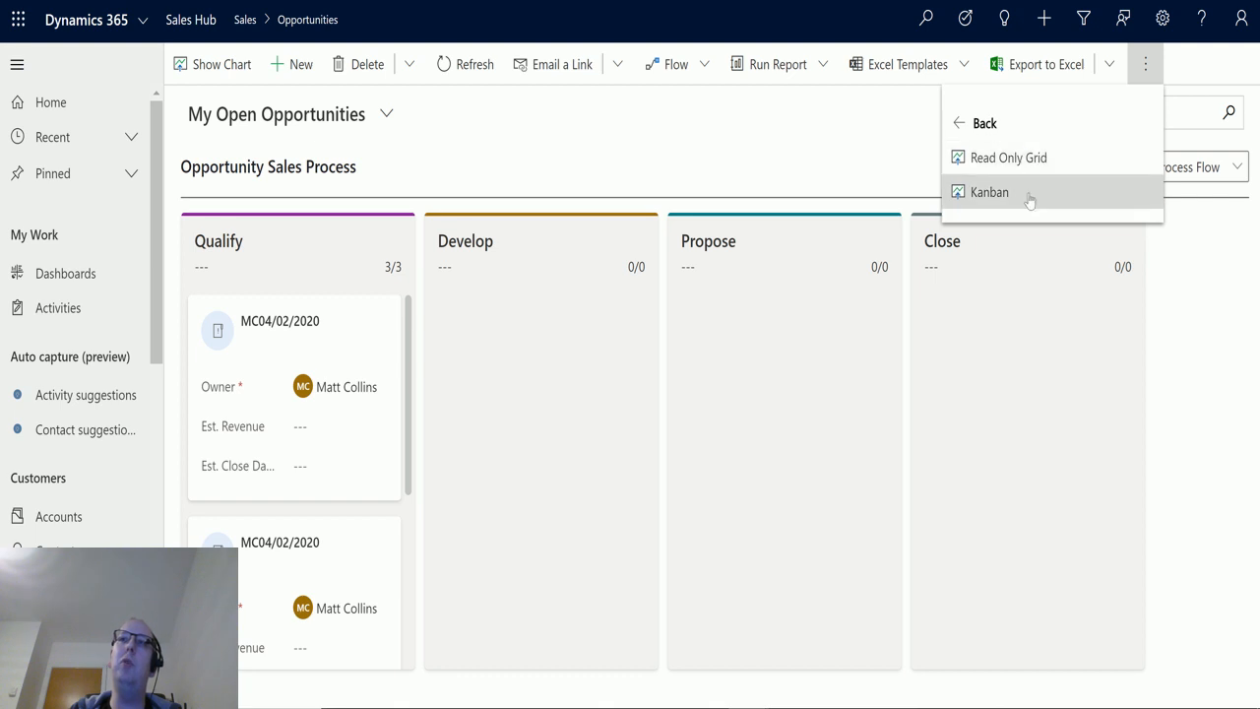
pyautogui.click(1023, 159)
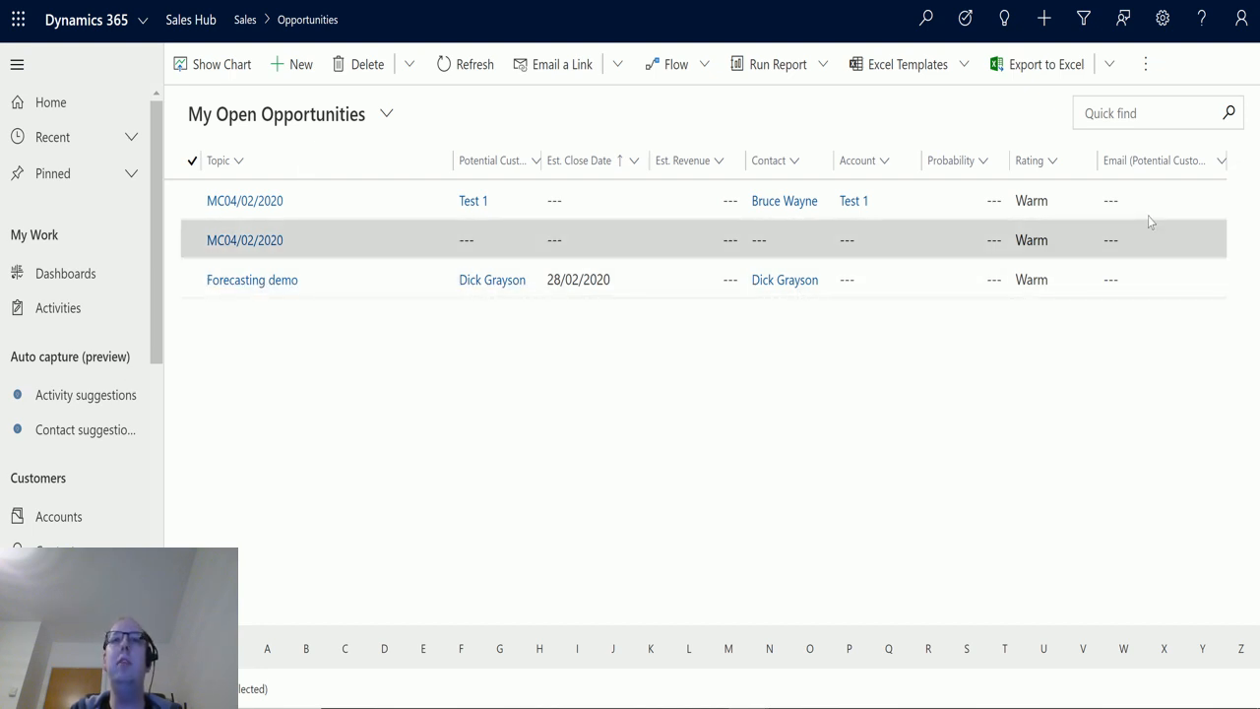
# Show the My Open Opportunities view as Kanban again.
pyautogui.click(1146, 63)
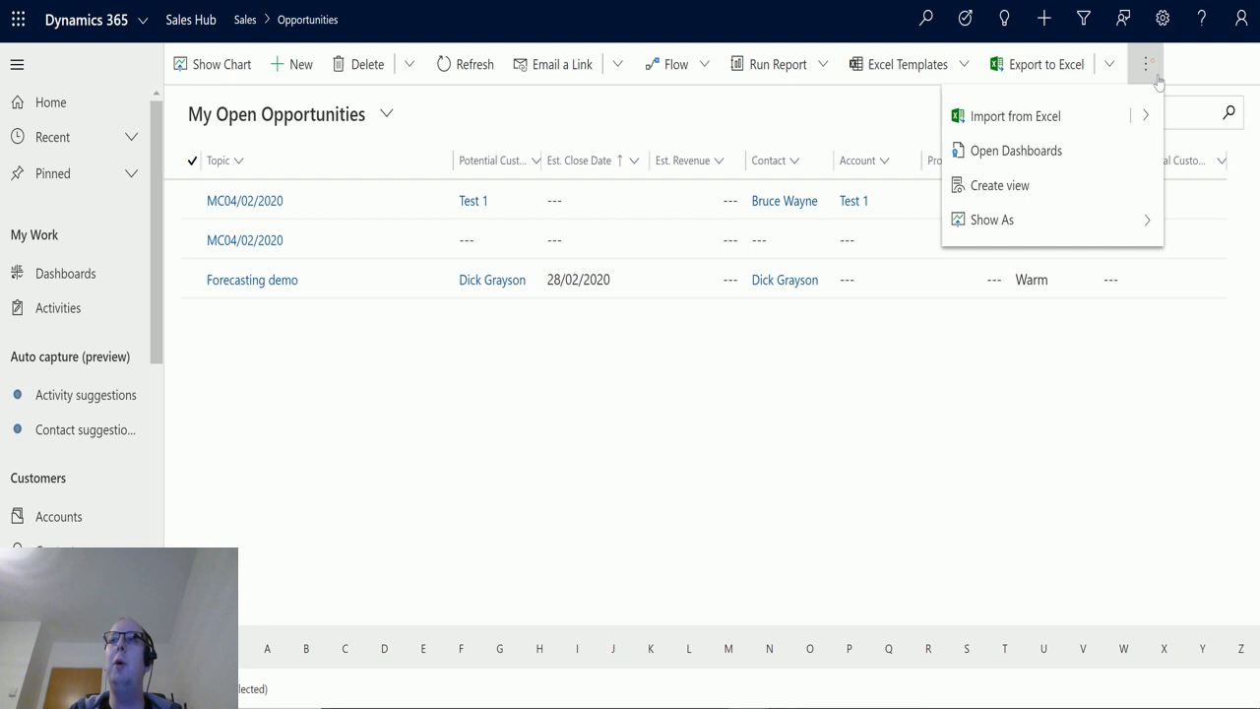
pyautogui.click(1075, 220)
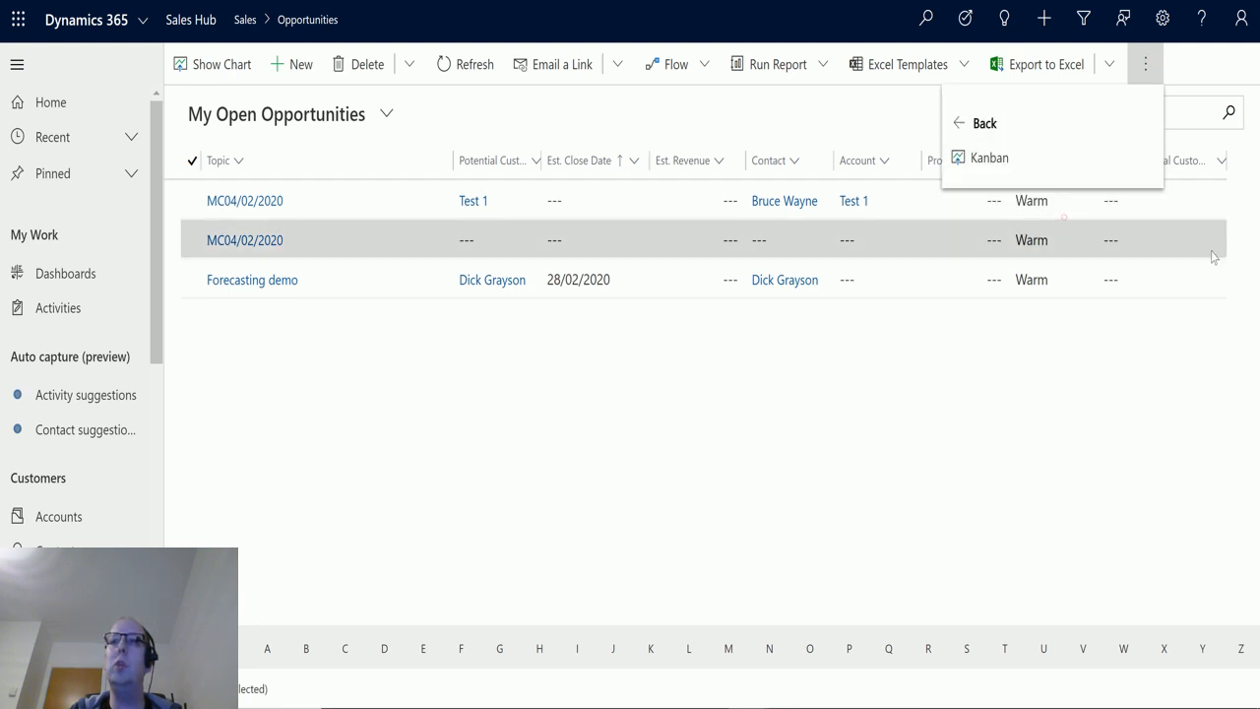
pyautogui.click(1026, 160)
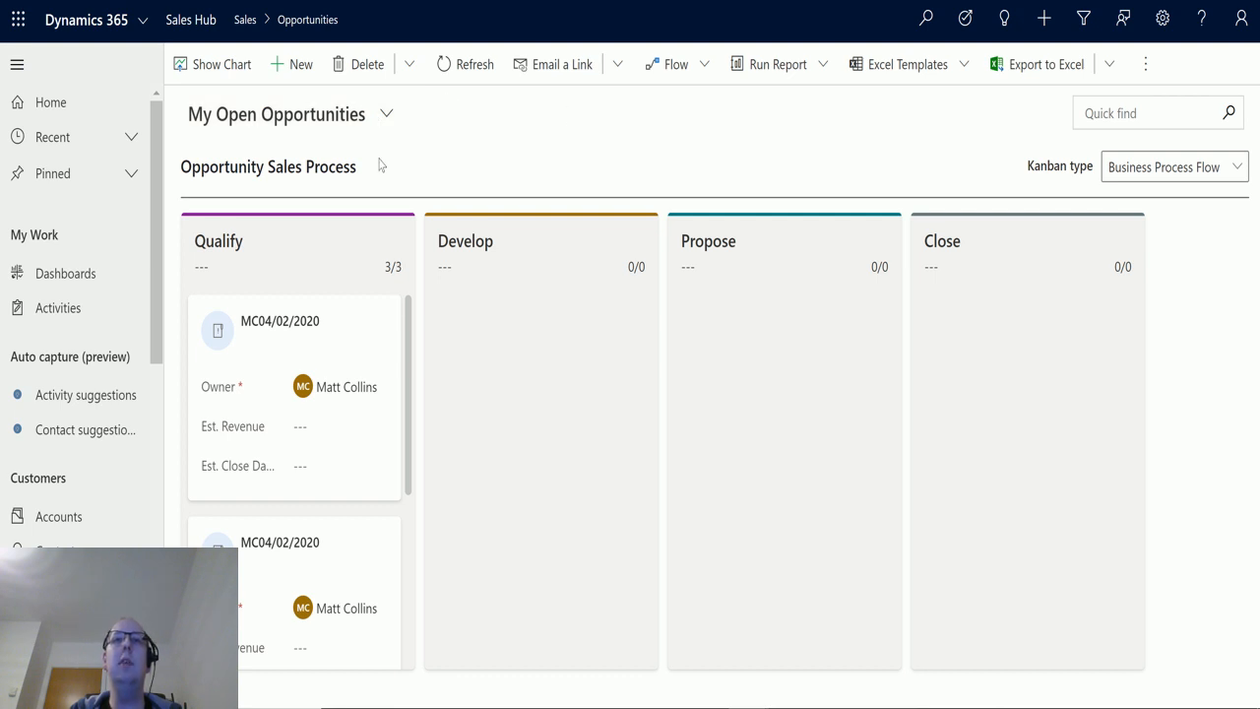
# Switch to the All Opportunities view and show it as Read Only Grid.
pyautogui.click(378, 114)
pyautogui.click(298, 218)
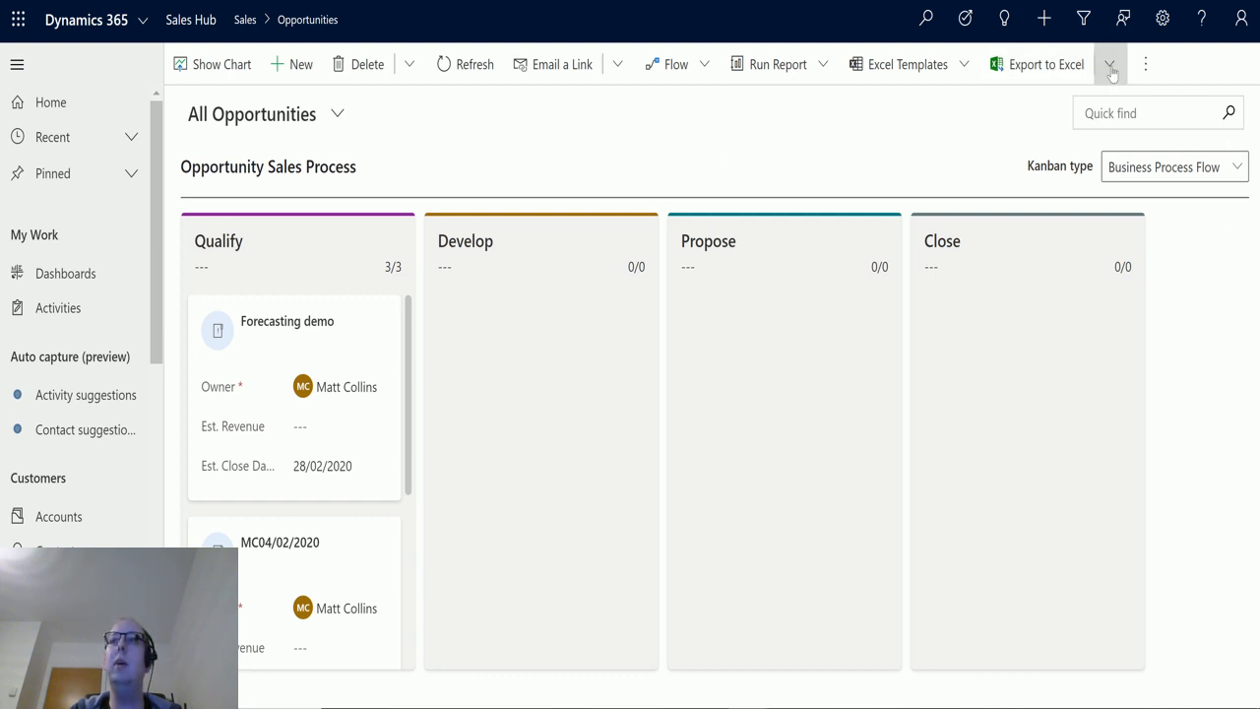
pyautogui.click(1145, 64)
pyautogui.click(1082, 225)
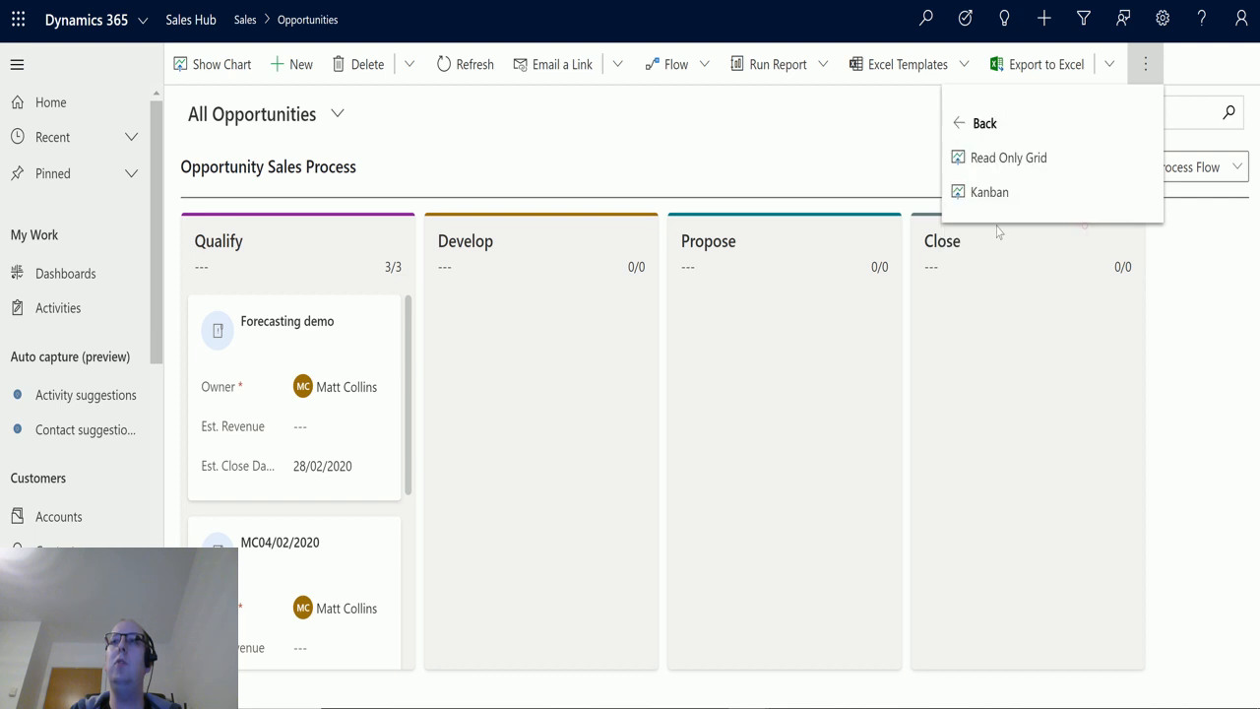
pyautogui.click(1006, 158)
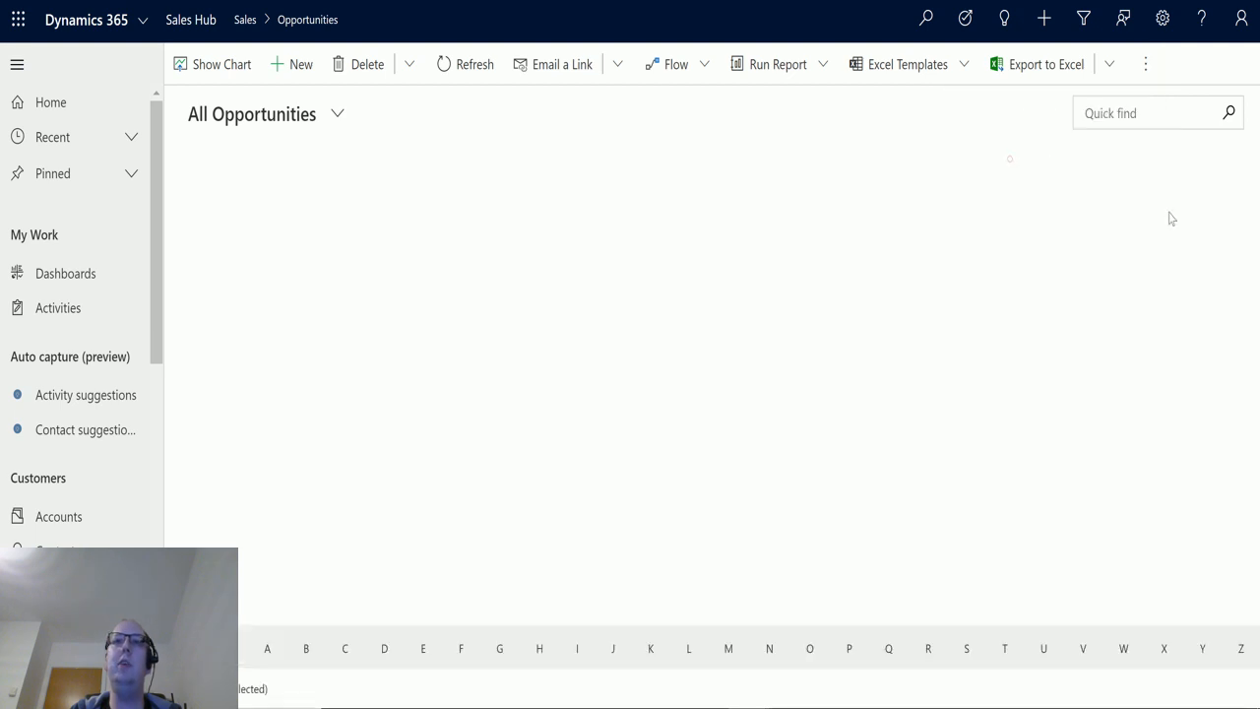
# Show the All Opportunities view as Kanban and look through its Qualify stage cards.
pyautogui.click(1144, 64)
pyautogui.click(1112, 219)
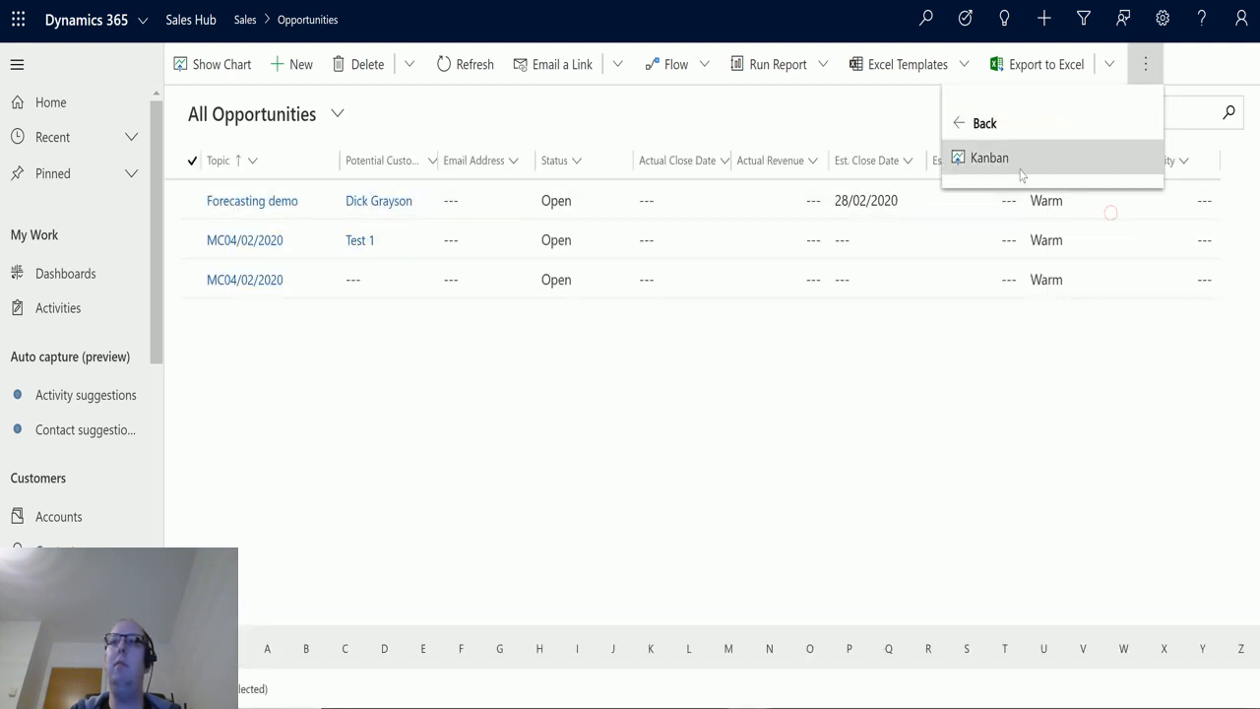
pyautogui.click(984, 157)
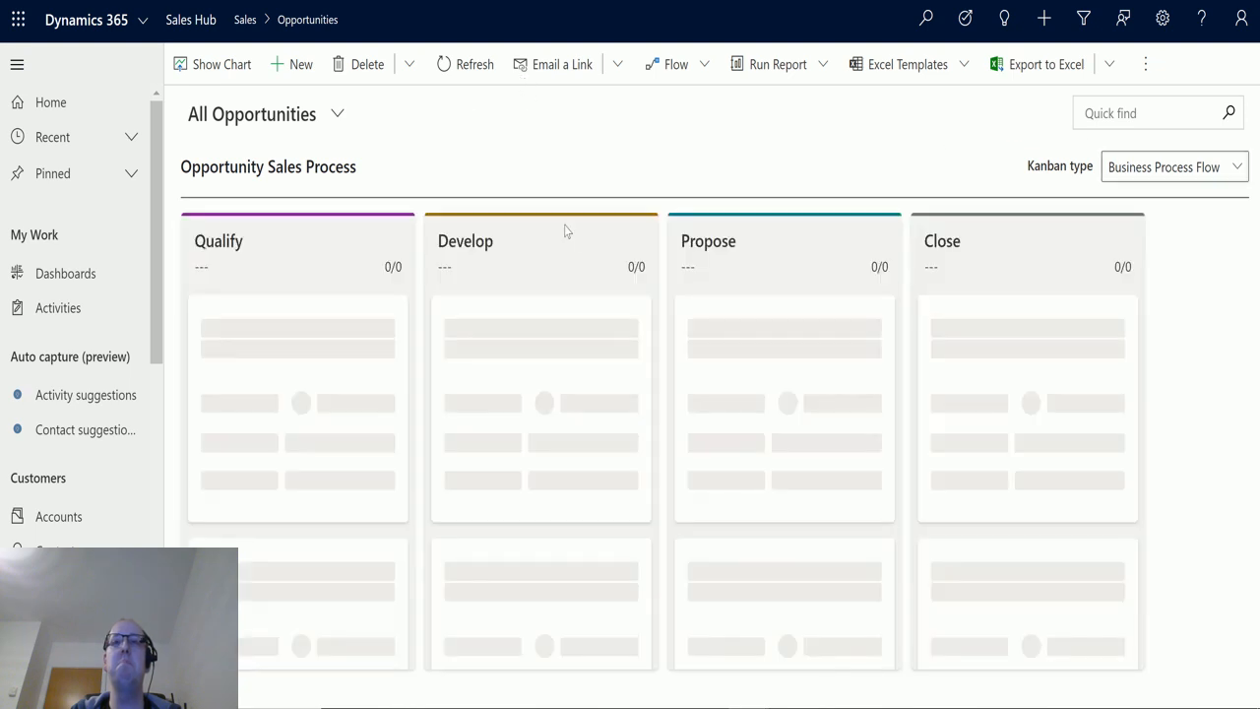
pyautogui.scroll(-3, 350, 392)
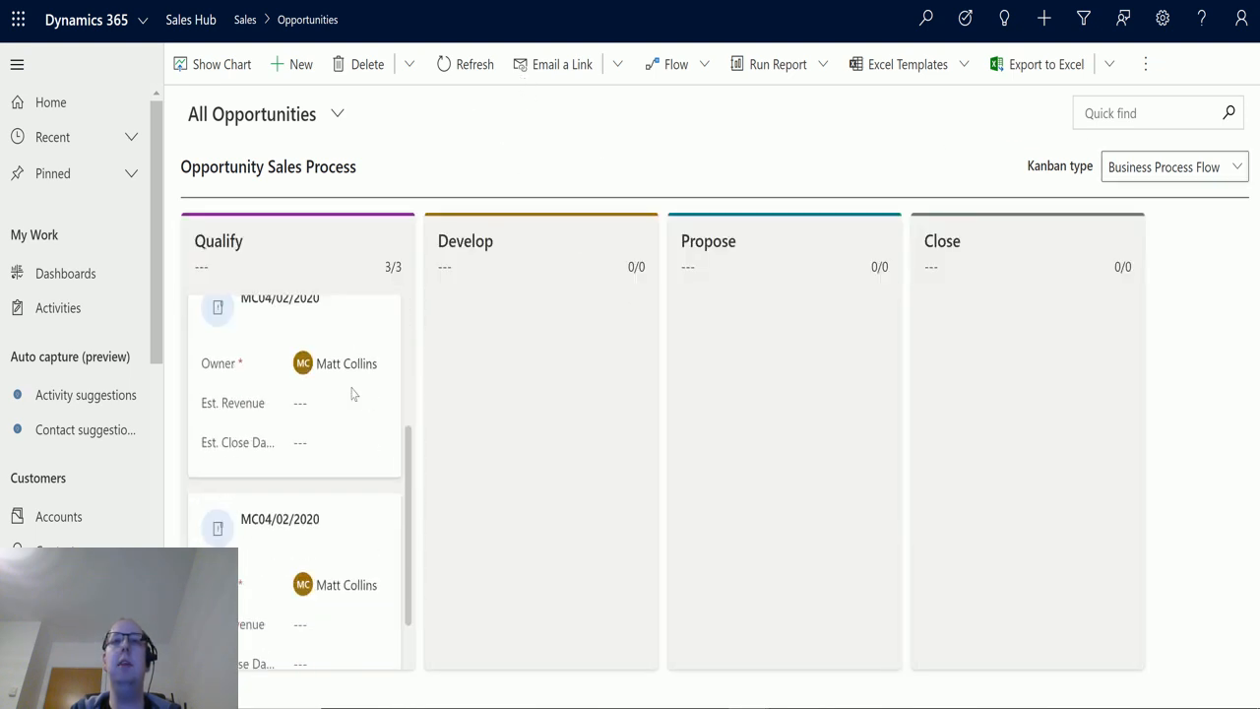
pyautogui.scroll(3, 349, 493)
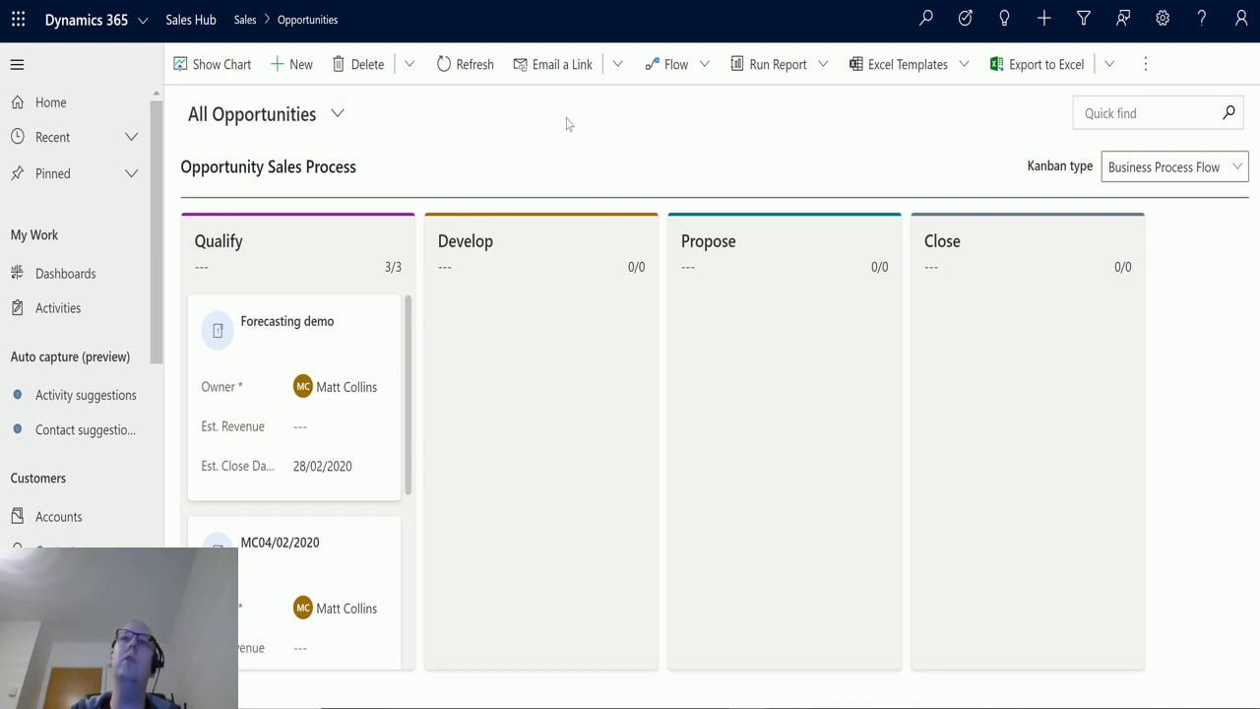
# Switch back to the My Open Opportunities view and look through its Qualify stage cards.
pyautogui.click(338, 113)
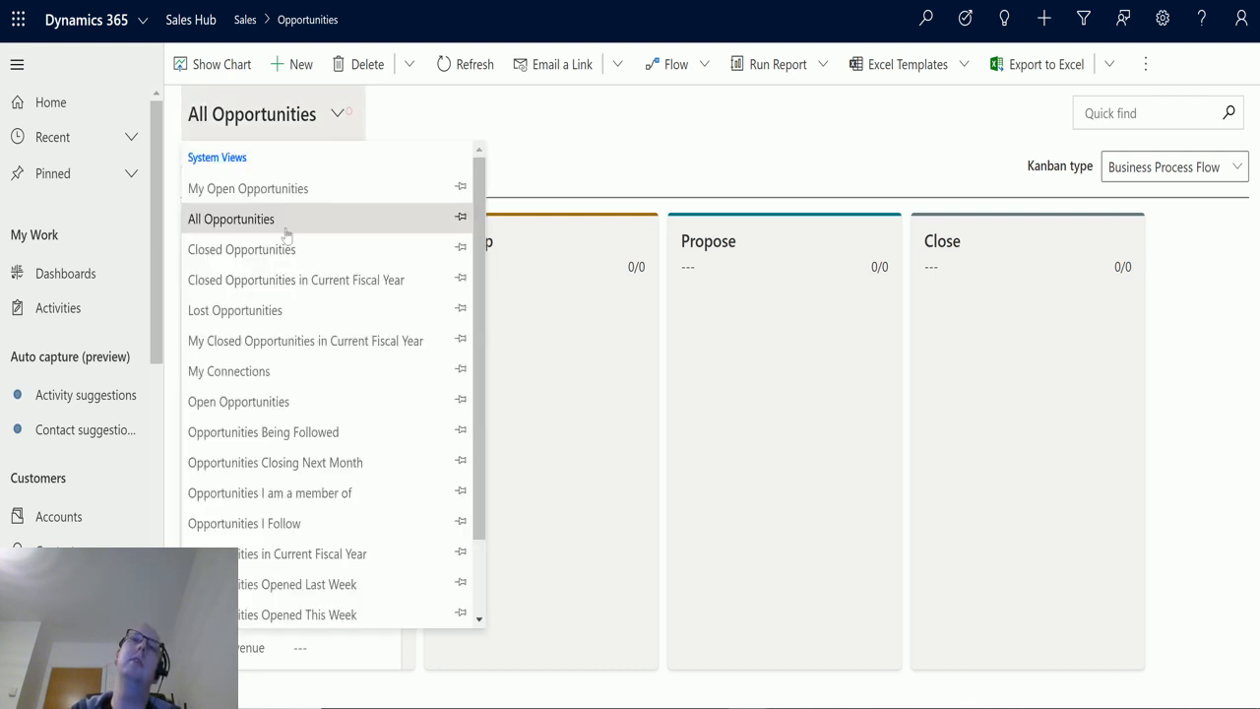
pyautogui.click(317, 190)
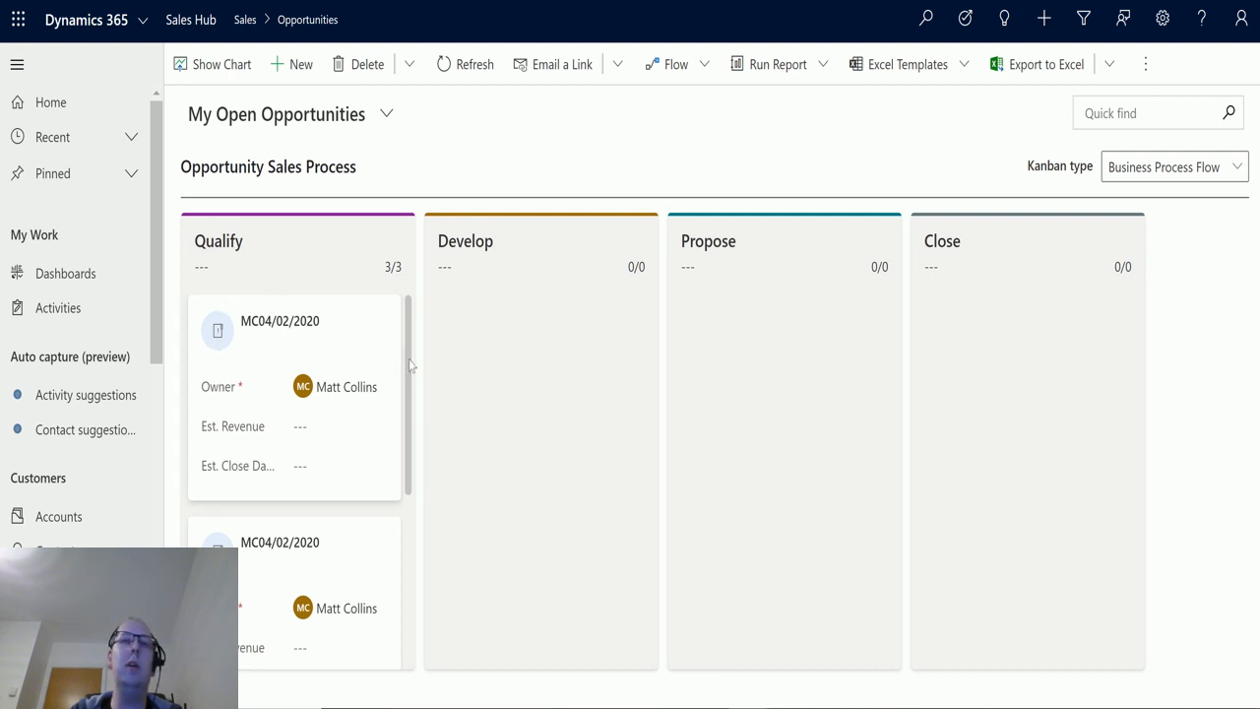
pyautogui.scroll(-3, 332, 416)
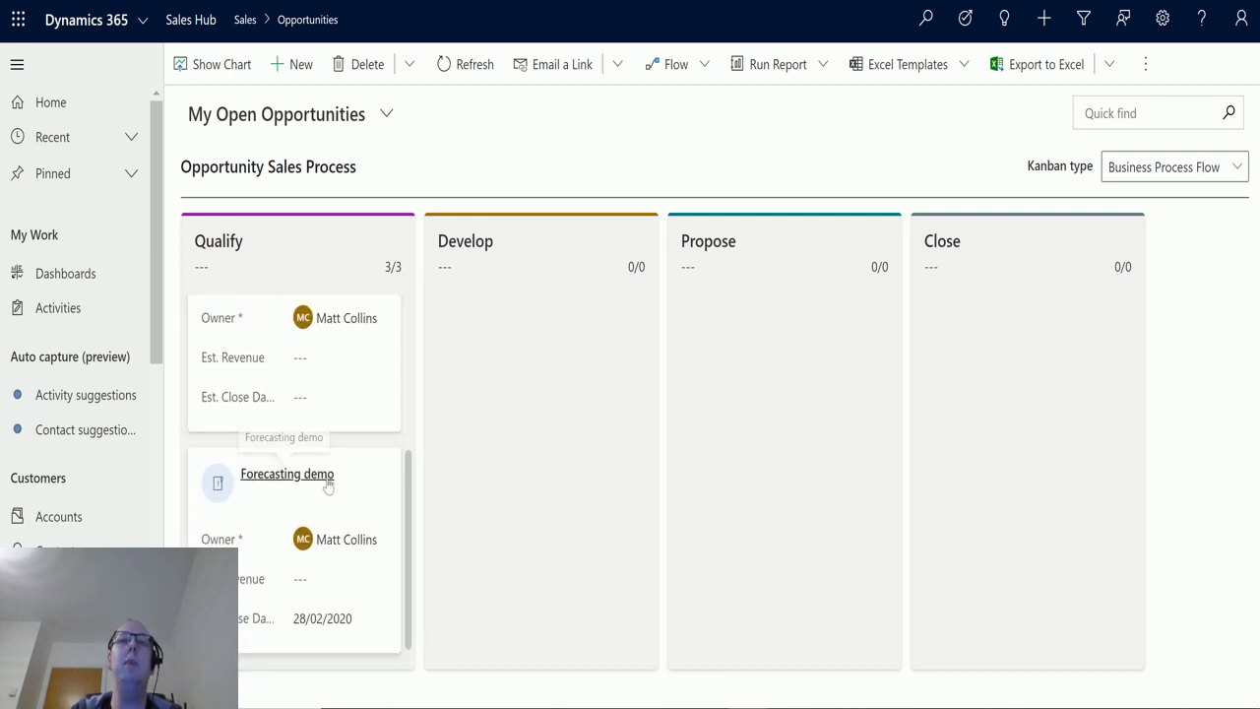
pyautogui.scroll(2, 349, 487)
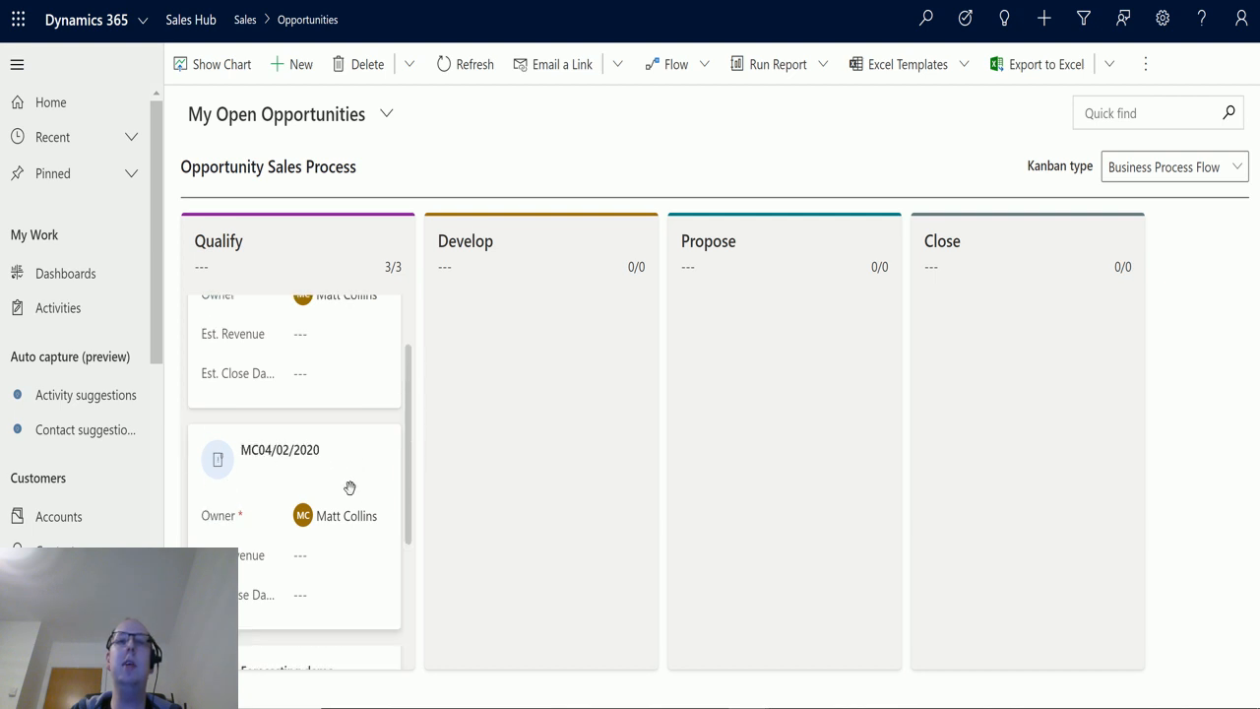
pyautogui.scroll(1, 349, 487)
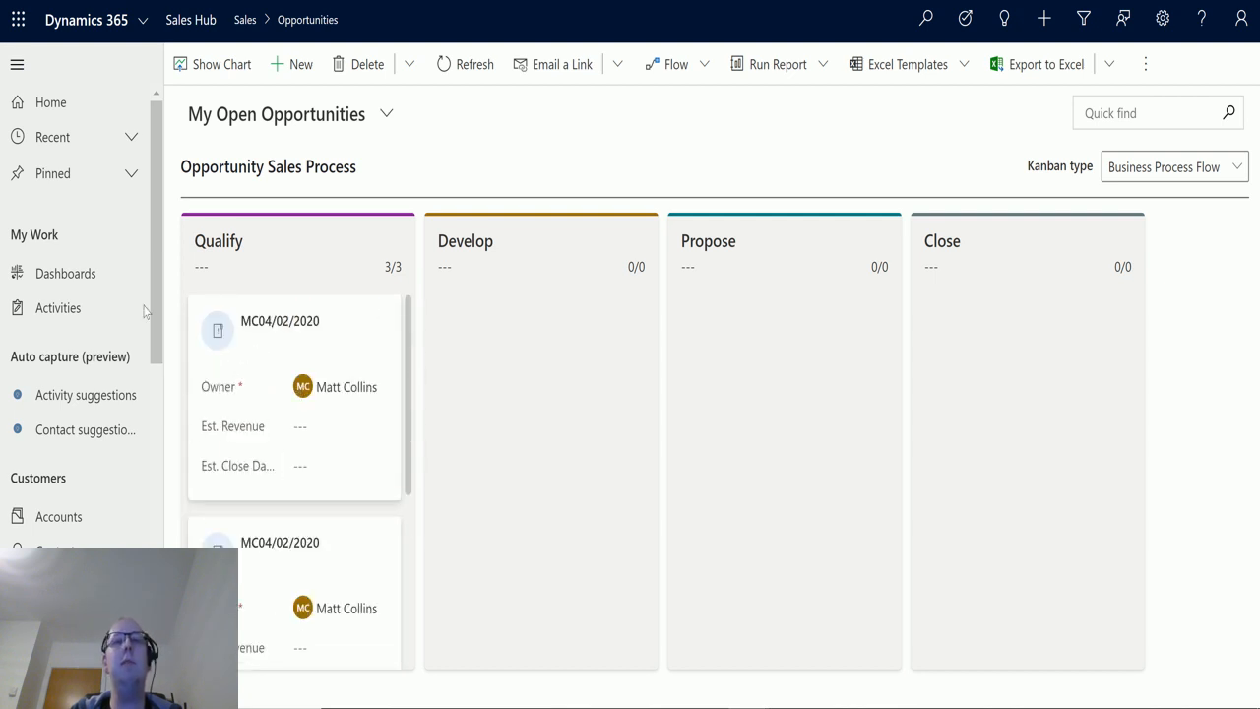